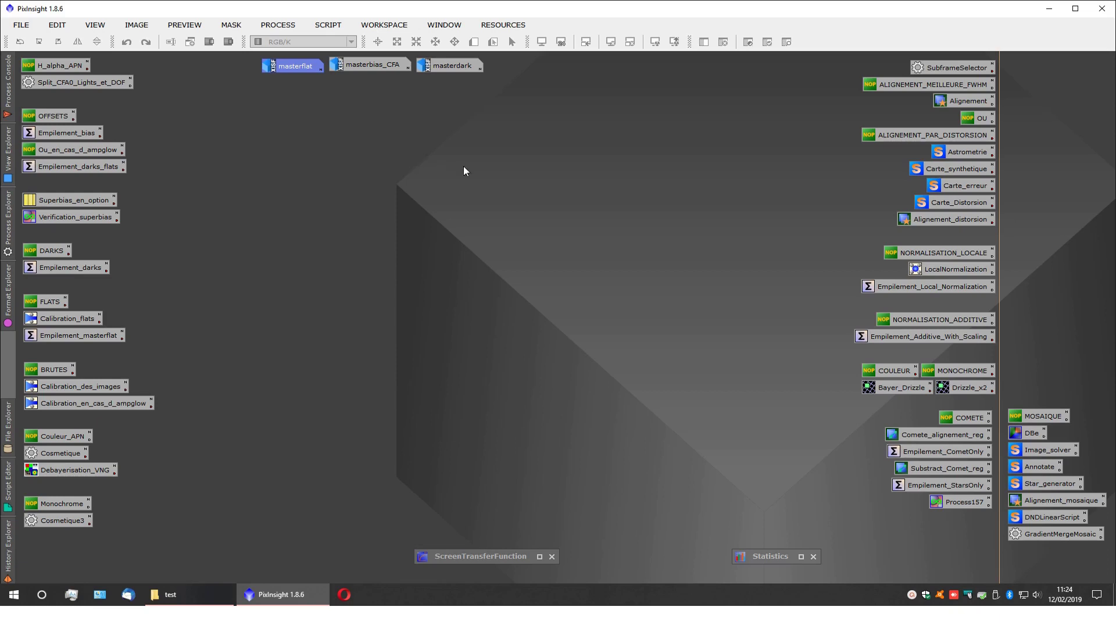
Step: Open the saved Split_CFA0_Lights_et_DOF process and load the Pictures/Astro/test folder as its target frames
double_click(70, 82)
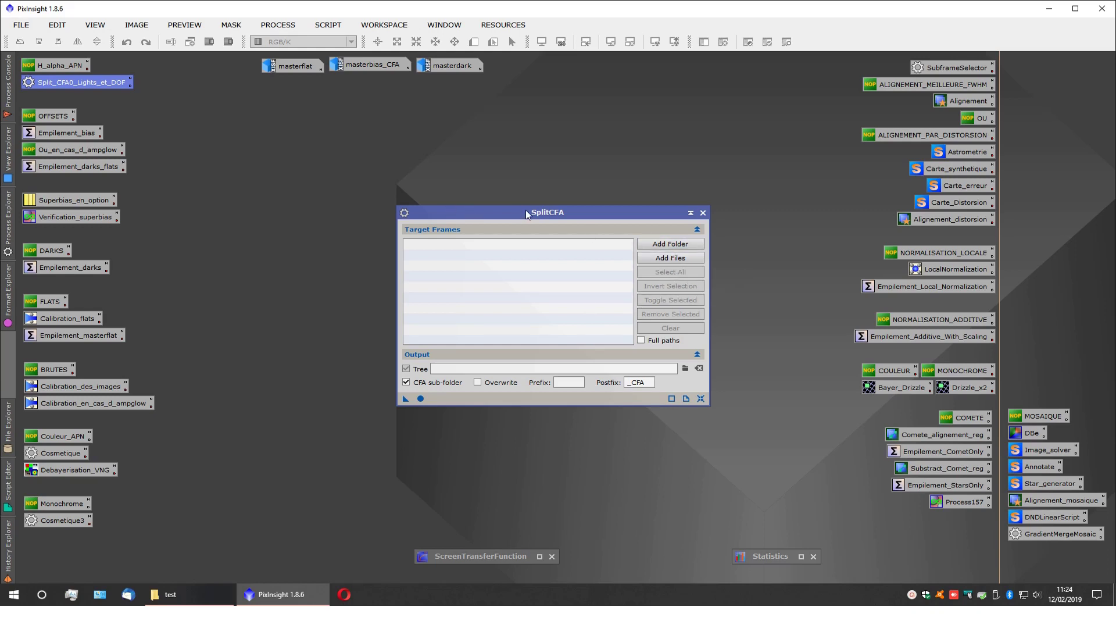
left_click(670, 245)
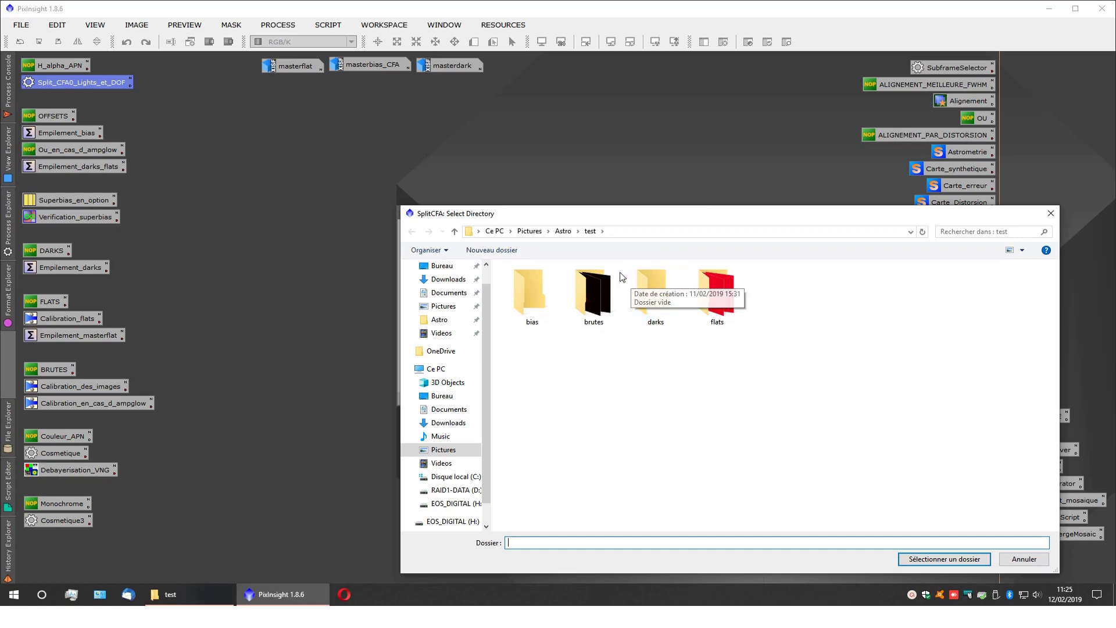
left_click(590, 231)
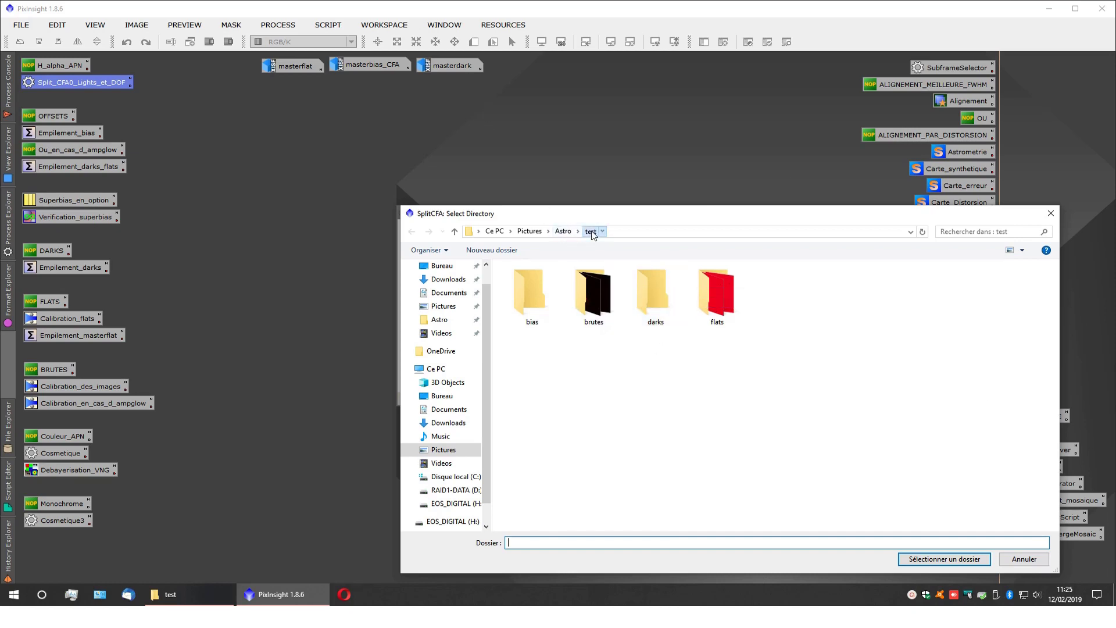
left_click(952, 559)
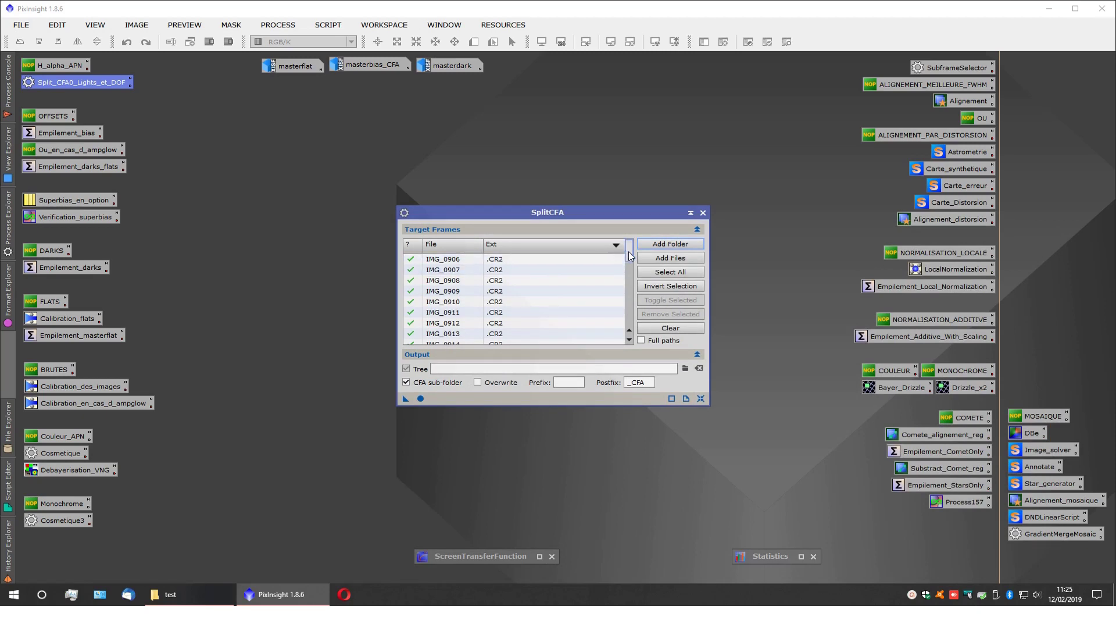
Step: Remove masterbias_CFA, masterdark and masterflat from the target frames, then run SplitCFA on the remaining CR2 files and close it
left_click_drag(632, 257, 642, 325)
left_click(556, 313)
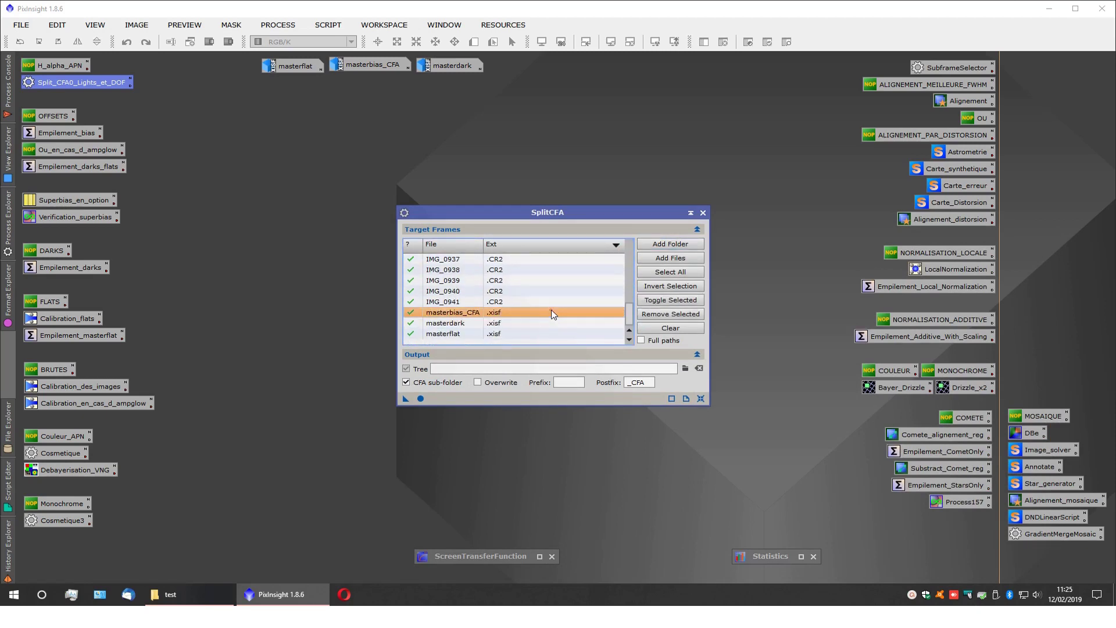
left_click(535, 333, "ctrl")
left_click(533, 325, "ctrl")
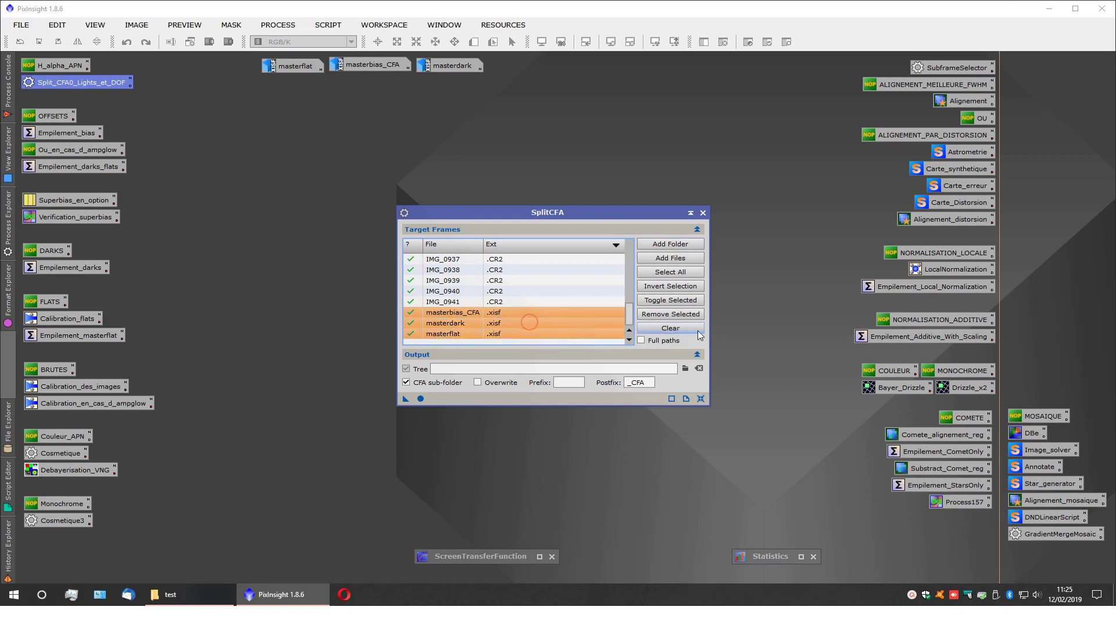
left_click(674, 315)
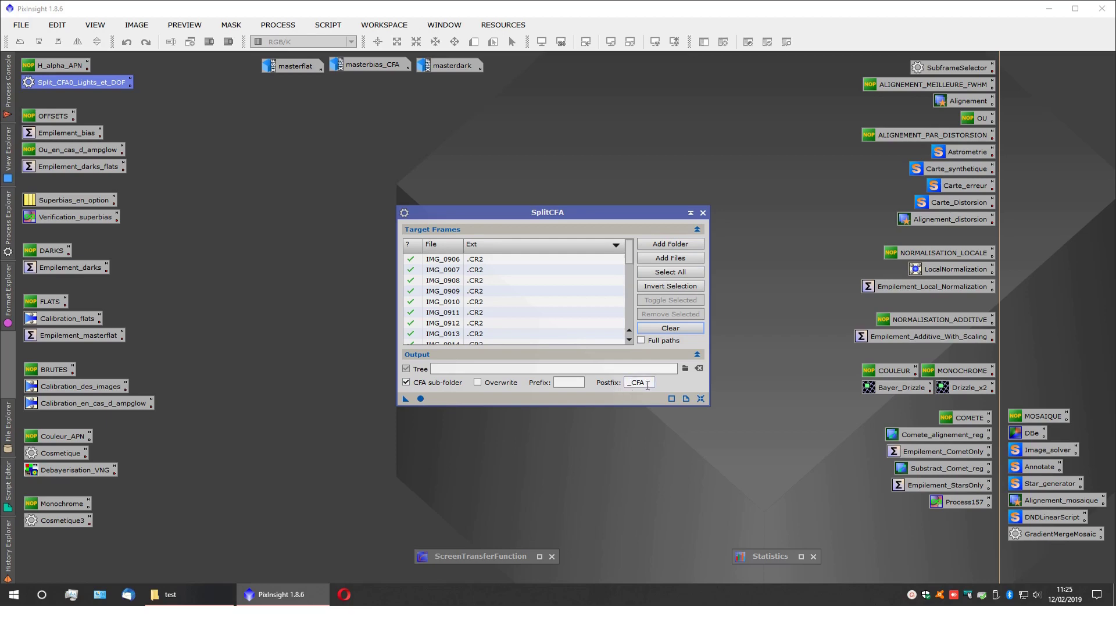
left_click(425, 399)
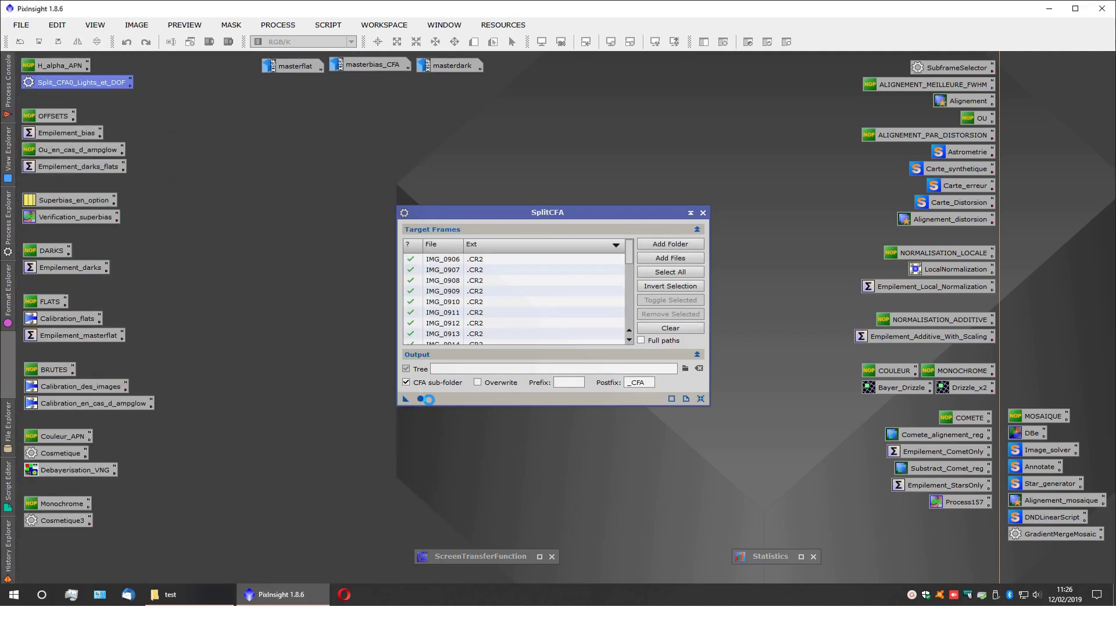
left_click(703, 213)
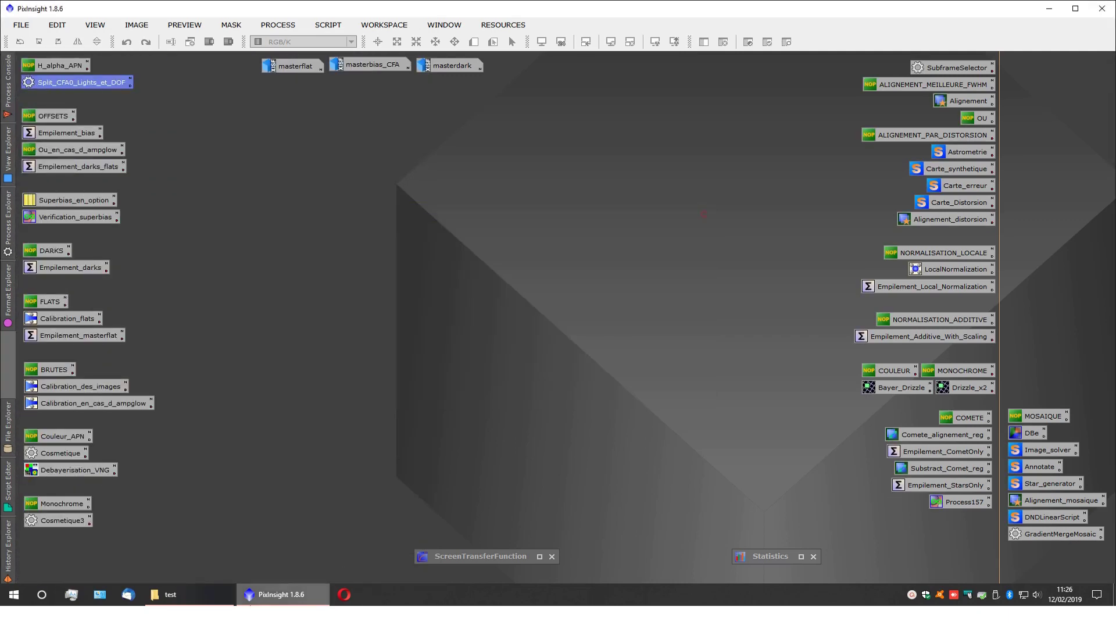
Step: Switch to File Explorer and open IMG_0906_CFA0.xisf from the CFA0 subfolder of brutes
key("alt+Tab")
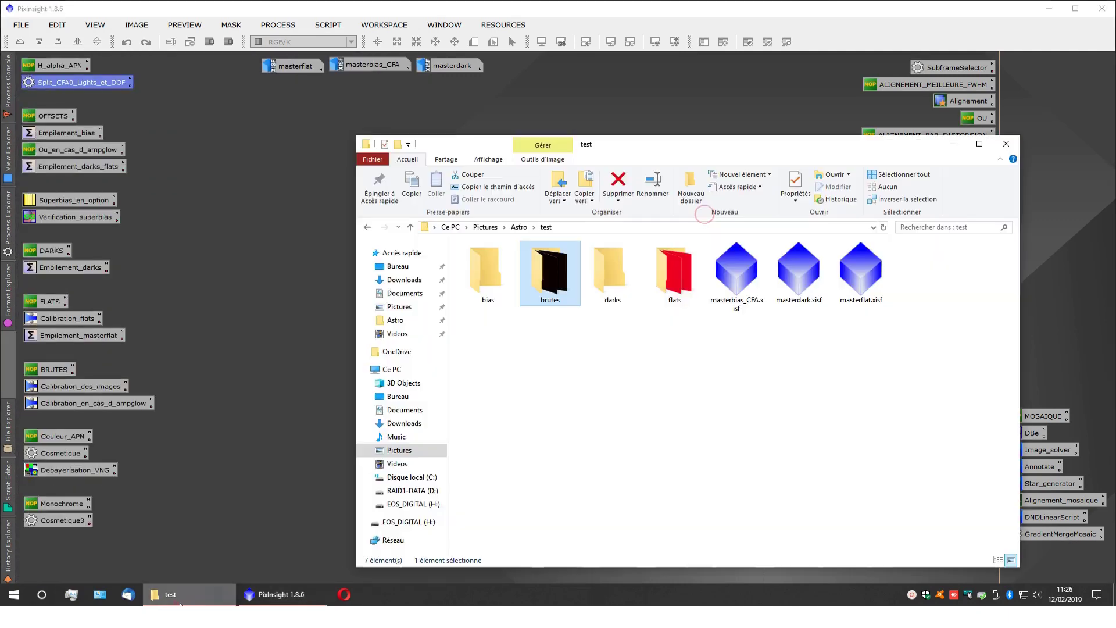
double_click(553, 283)
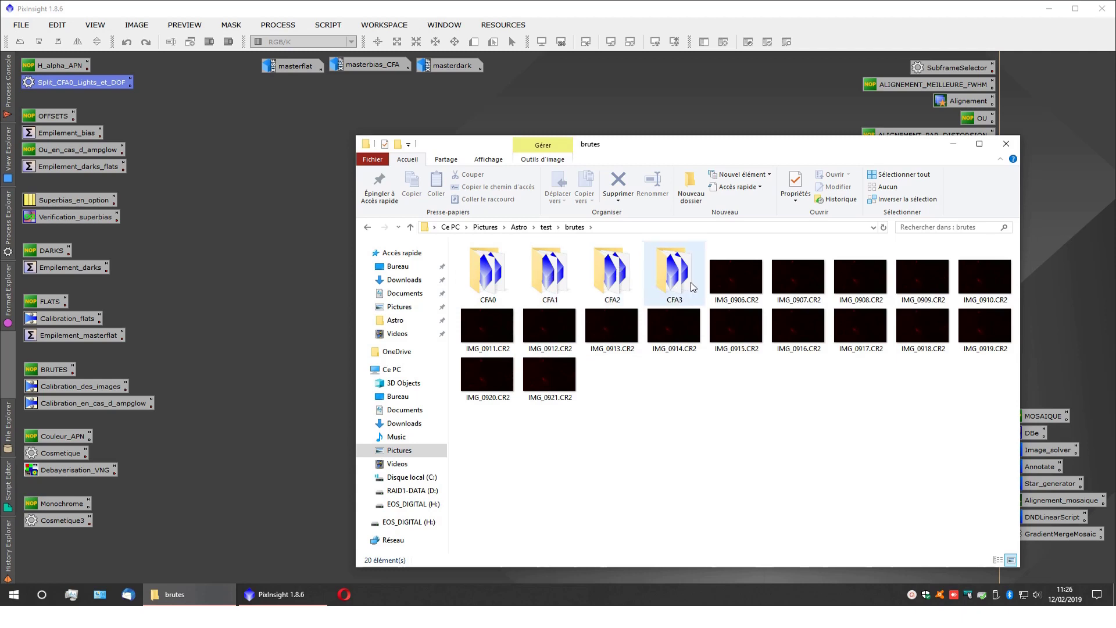
double_click(484, 277)
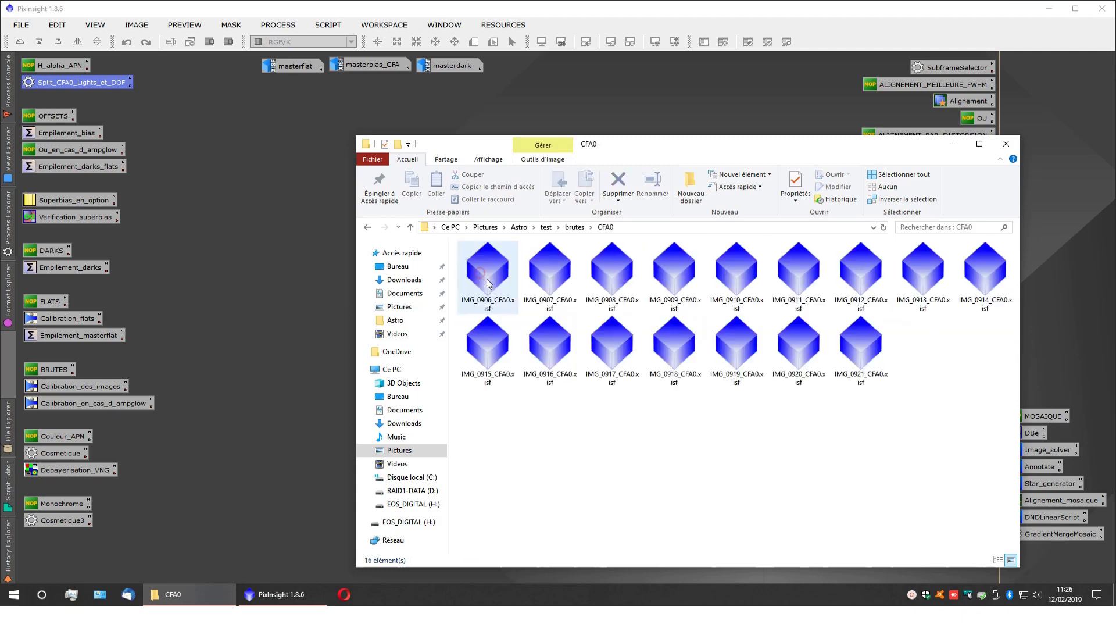
left_click(493, 277)
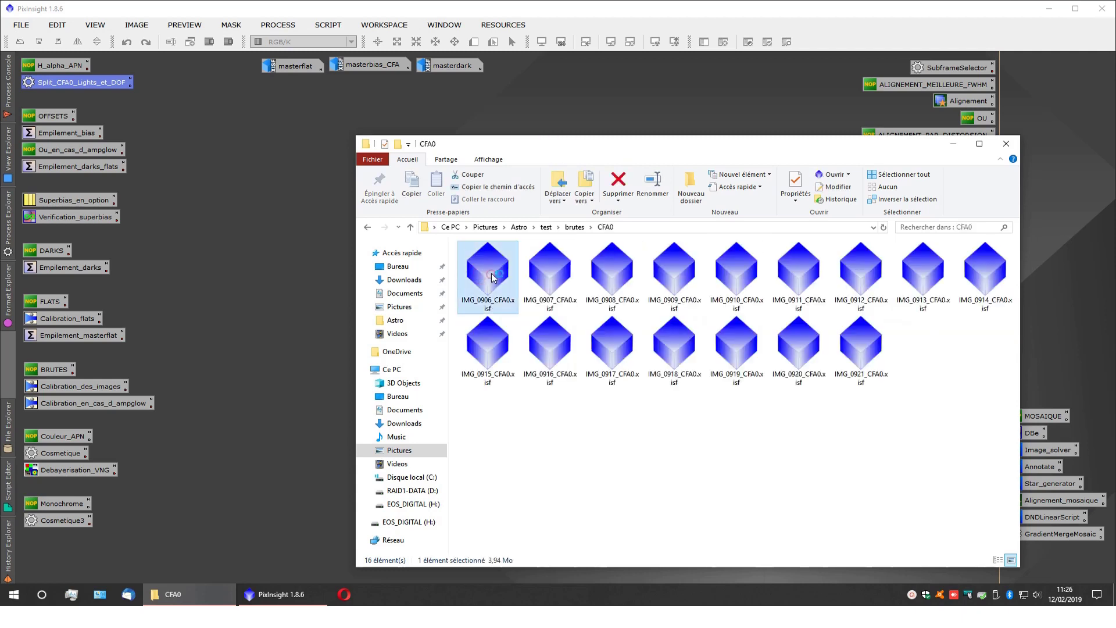
Step: Open IMG_0907_CFA1.xisf from the CFA1 subfolder of brutes
left_click(573, 227)
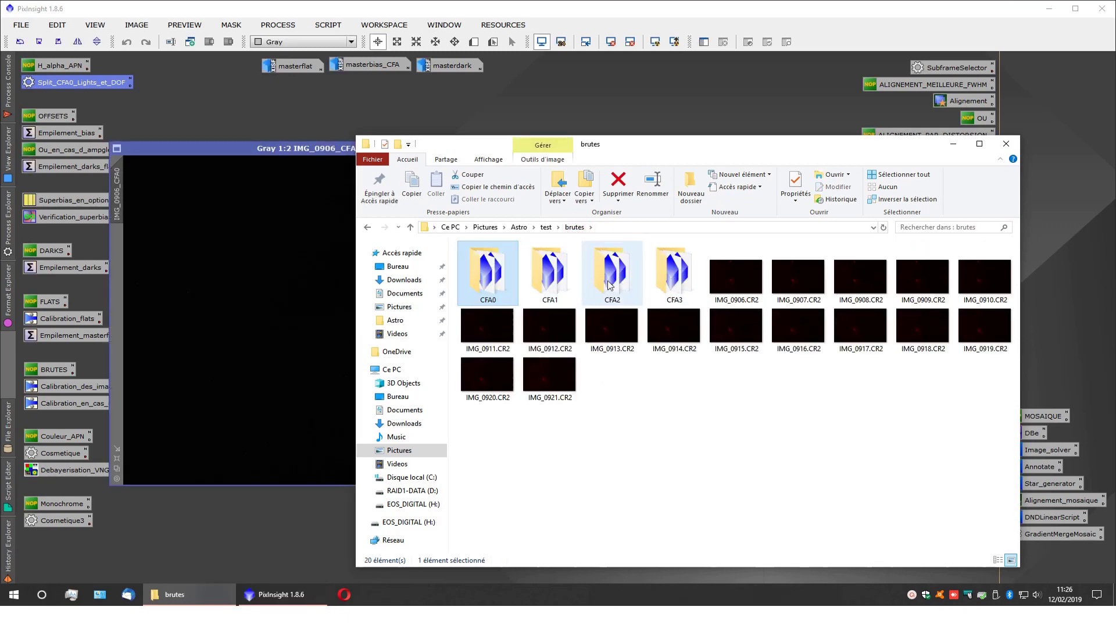
double_click(557, 266)
double_click(551, 269)
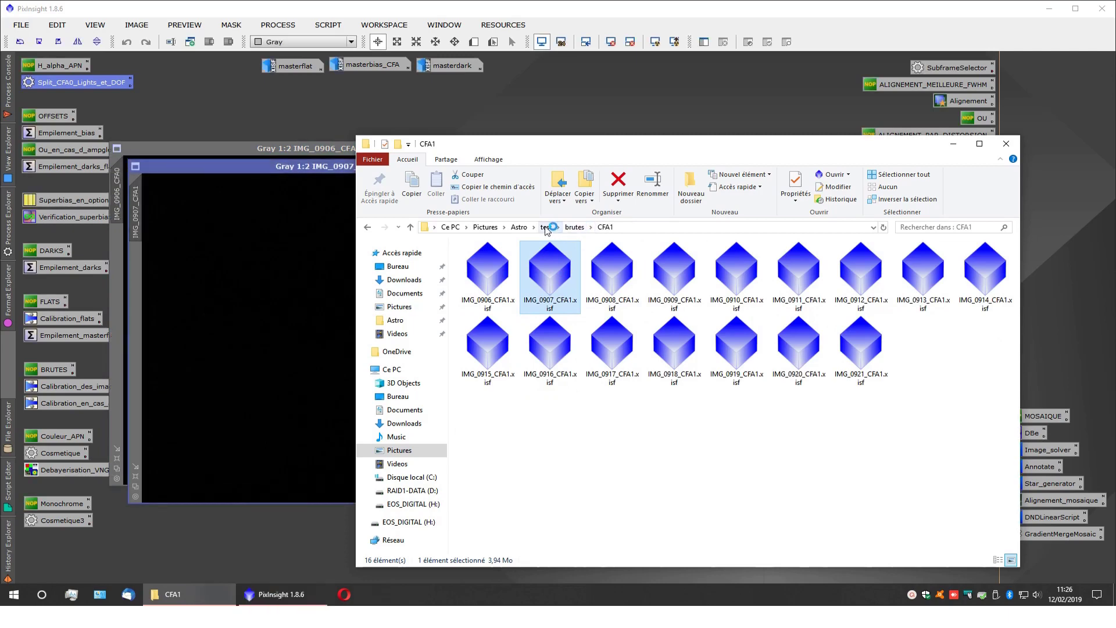
Step: Open IMG_0906_CFA3.xisf from the CFA3 subfolder of brutes and return to PixInsight
left_click(575, 226)
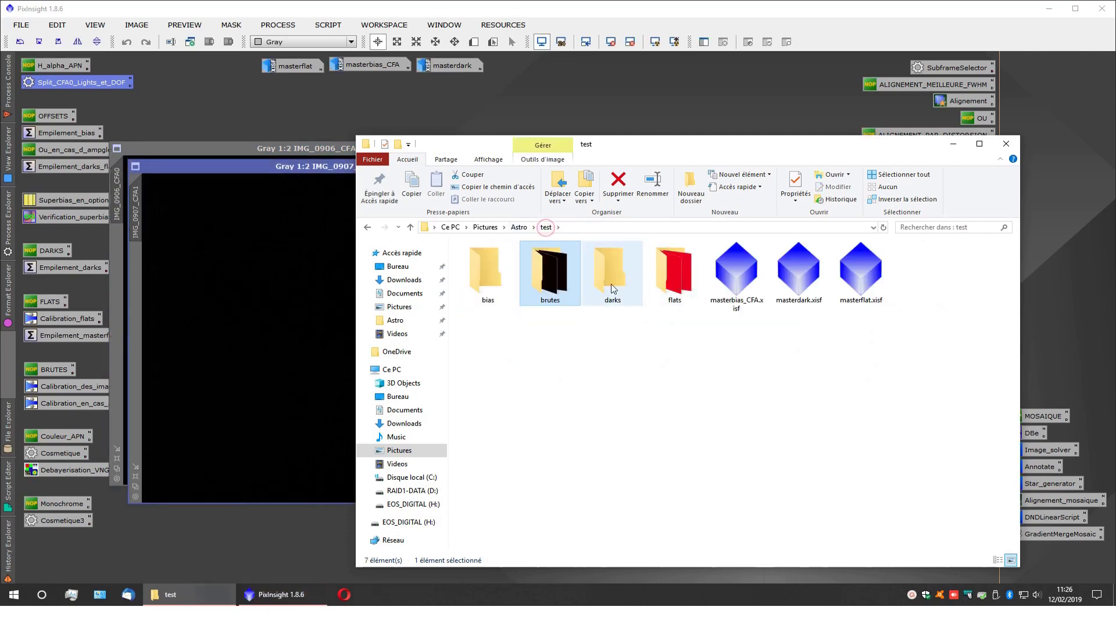
double_click(674, 270)
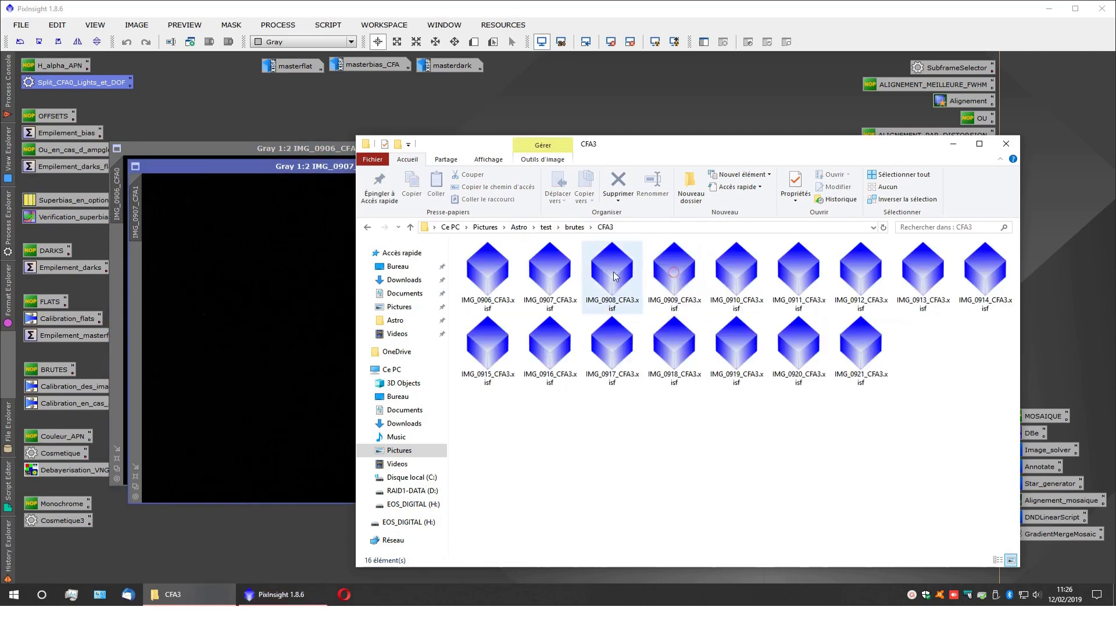
left_click(477, 281)
double_click(477, 281)
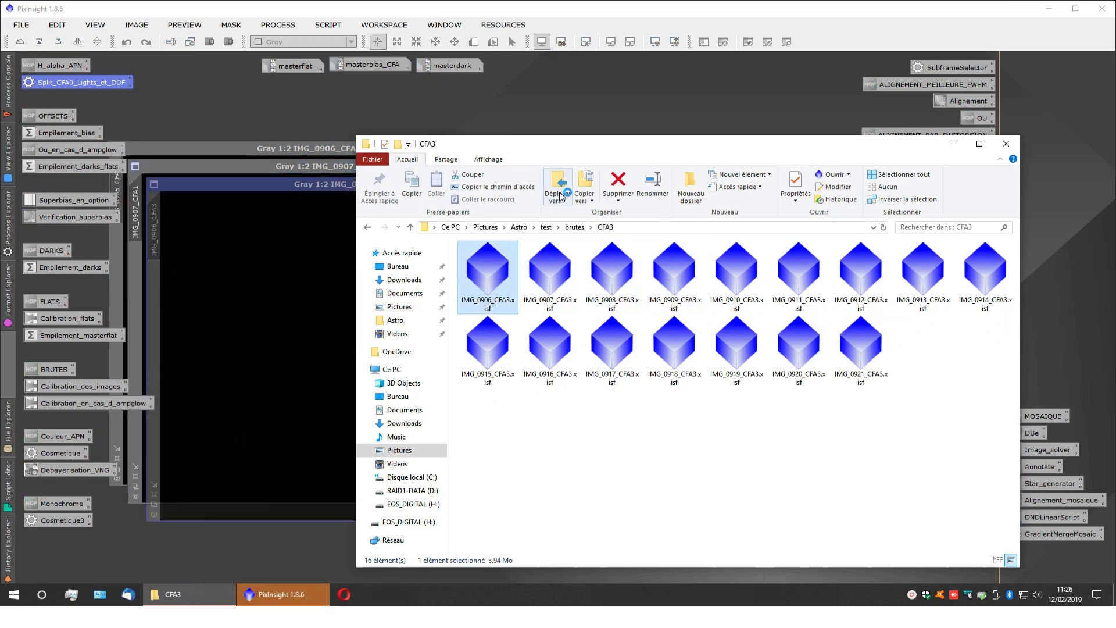
left_click(954, 145)
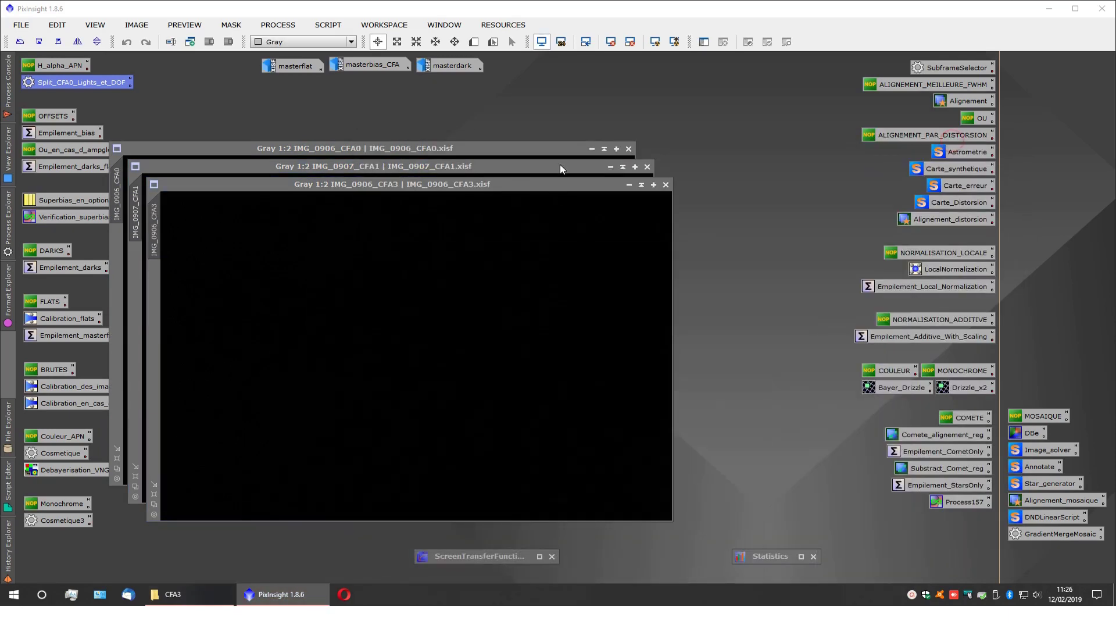
Step: Auto-stretch the display of IMG_0906_CFA3, inspect its signal and close the image
left_click(655, 41)
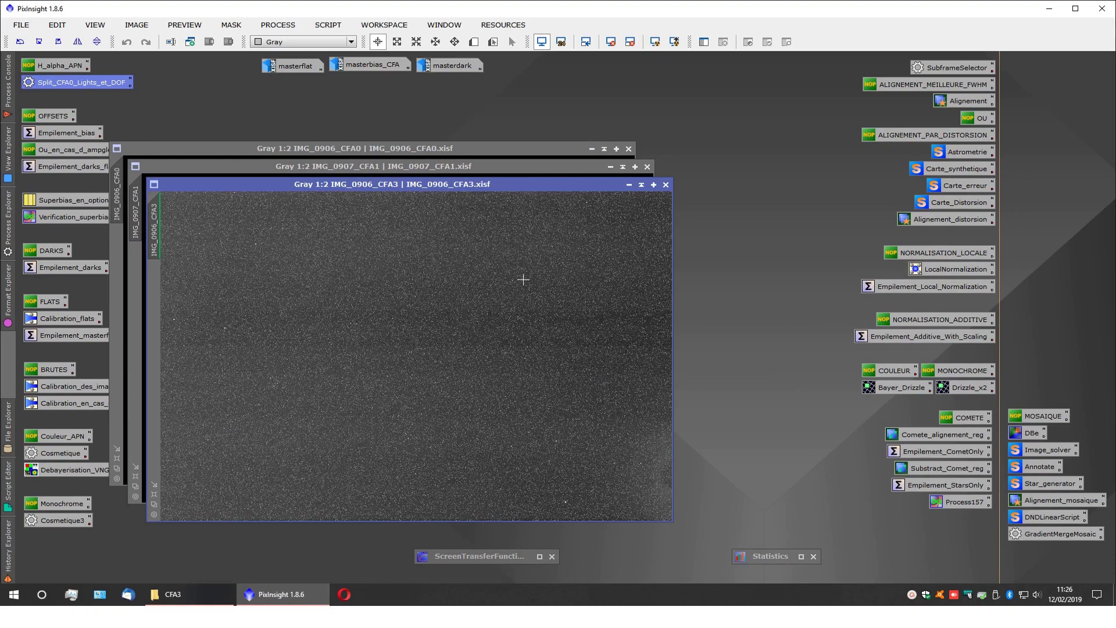
scroll(489, 317, "up", 2)
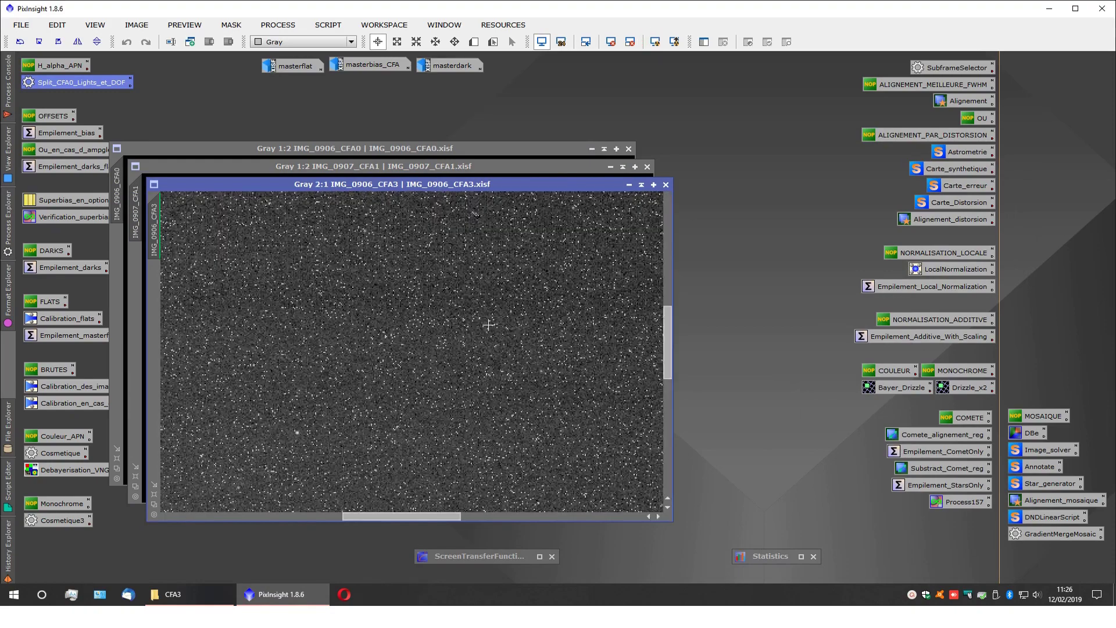
scroll(488, 325, "down", 5)
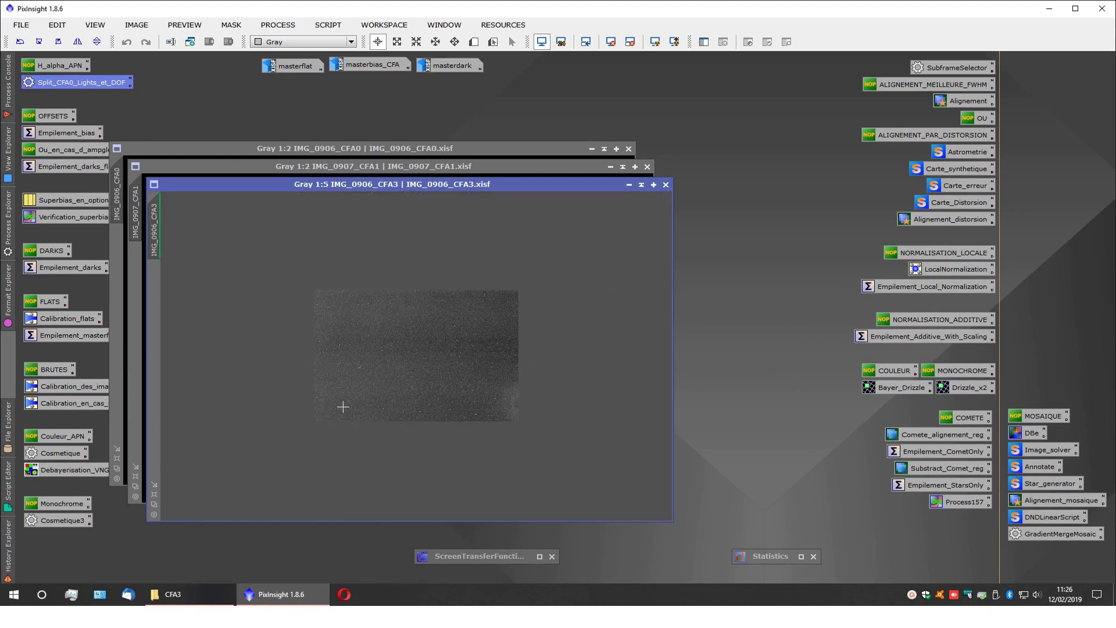
left_click(666, 185)
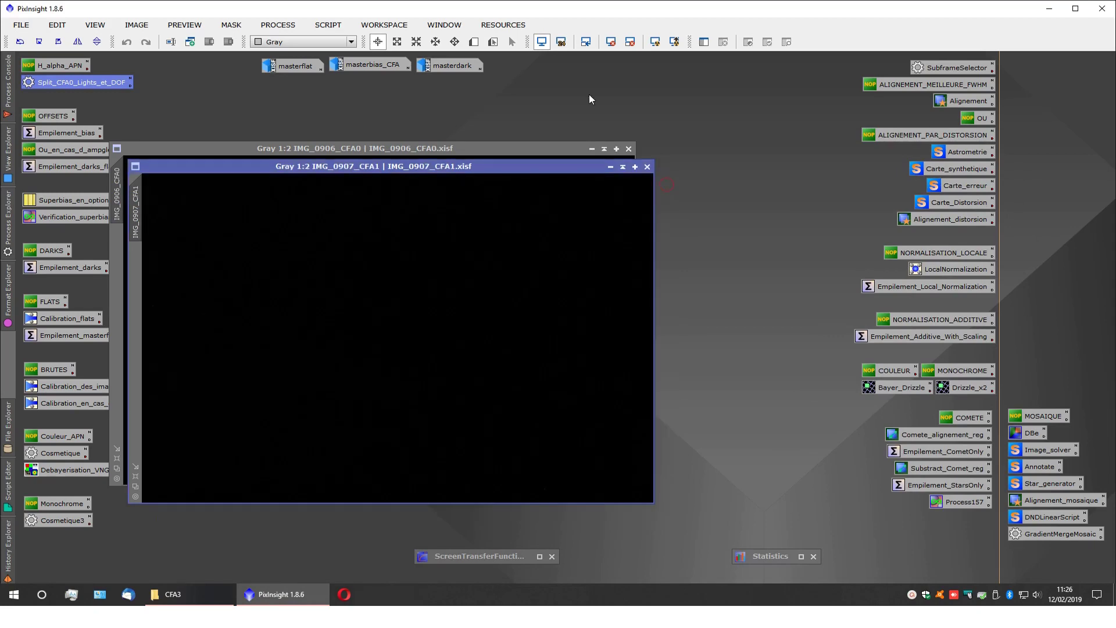
Step: Auto-stretch the display of IMG_0907_CFA1, inspect its signal and close the image
left_click(655, 42)
scroll(572, 346, "down", 4)
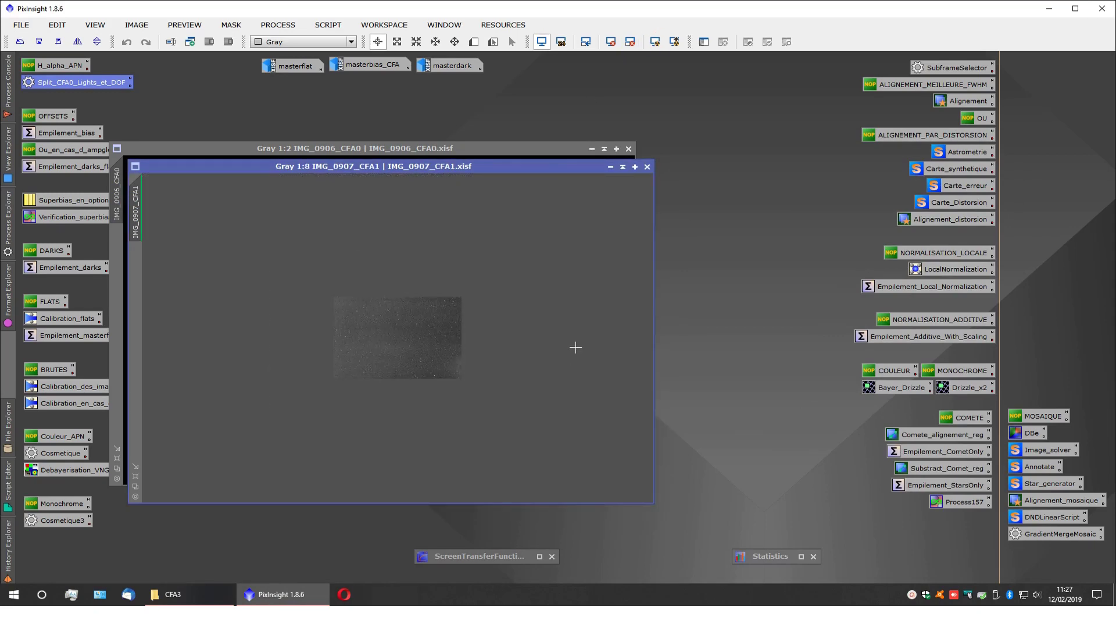
scroll(575, 347, "up", 1)
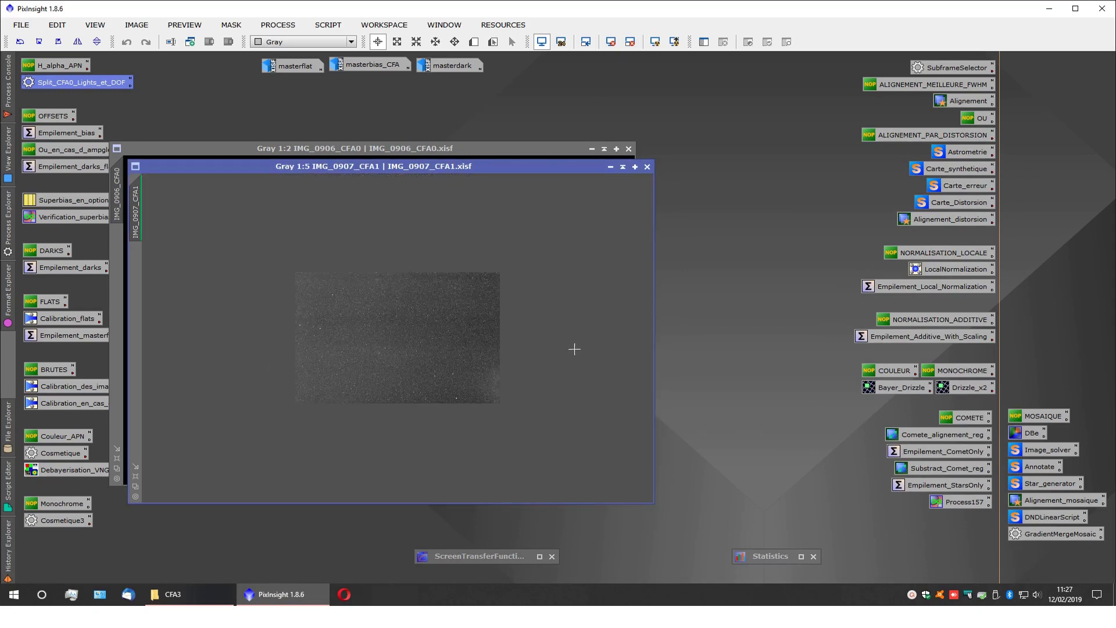
left_click(647, 167)
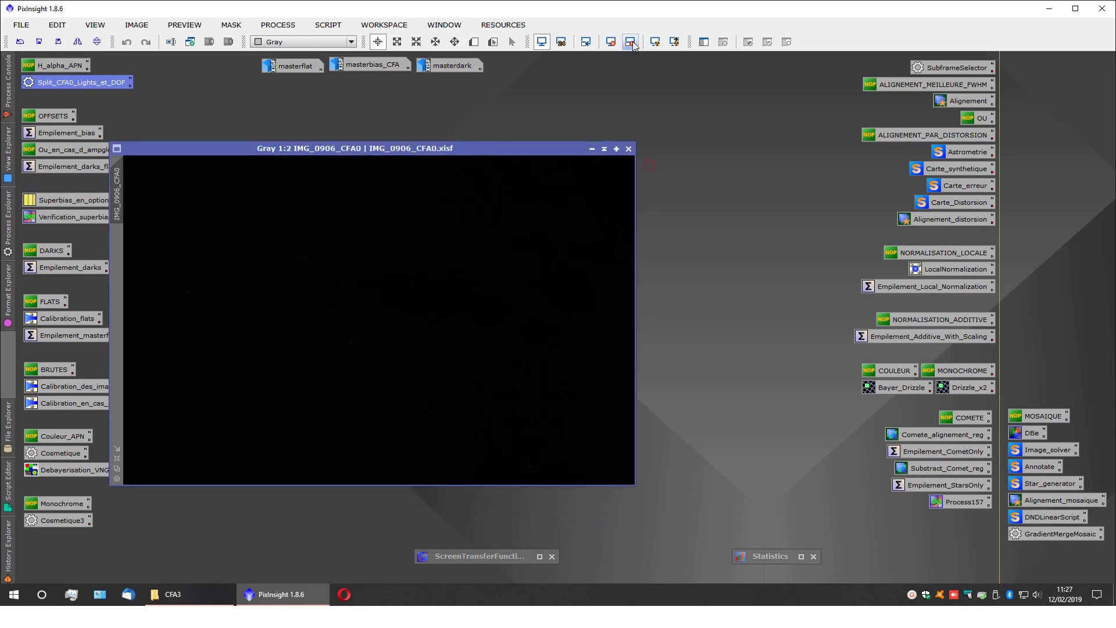
Step: Auto-stretch the display of IMG_0906_CFA0 and move its window clear of the process icons
left_click(655, 42)
scroll(599, 367, "down", 4)
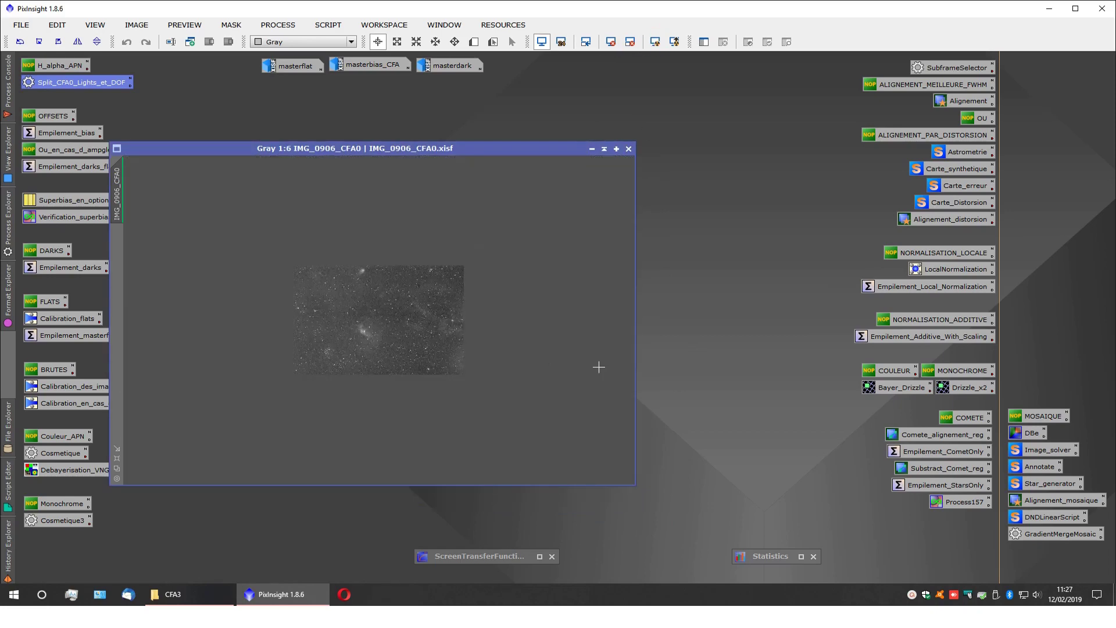
scroll(599, 367, "up", 4)
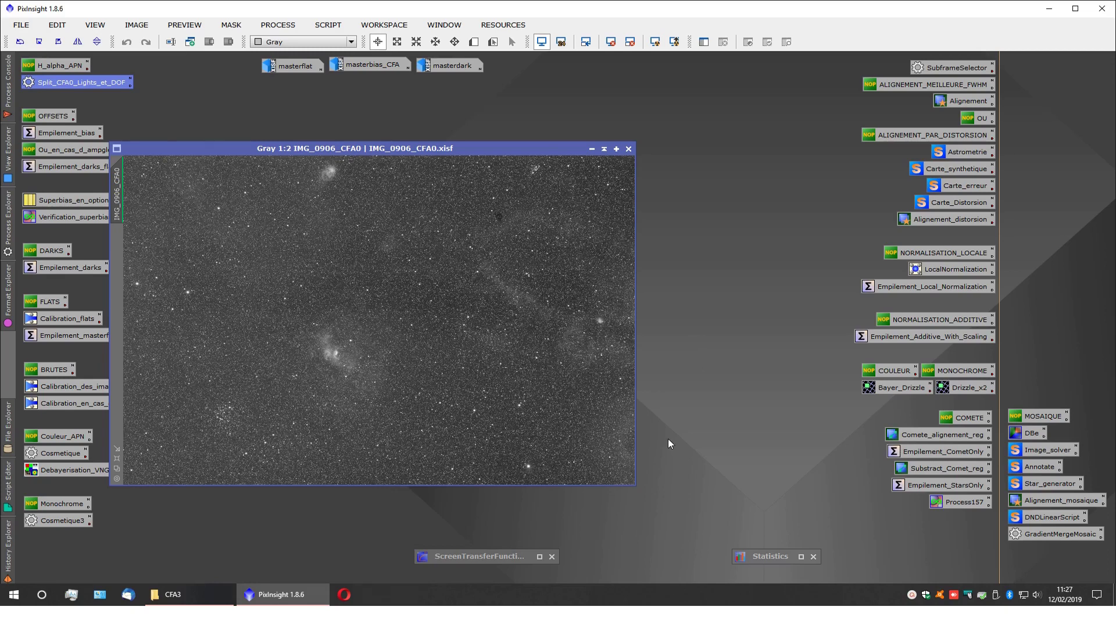
left_click_drag(335, 154, 498, 127)
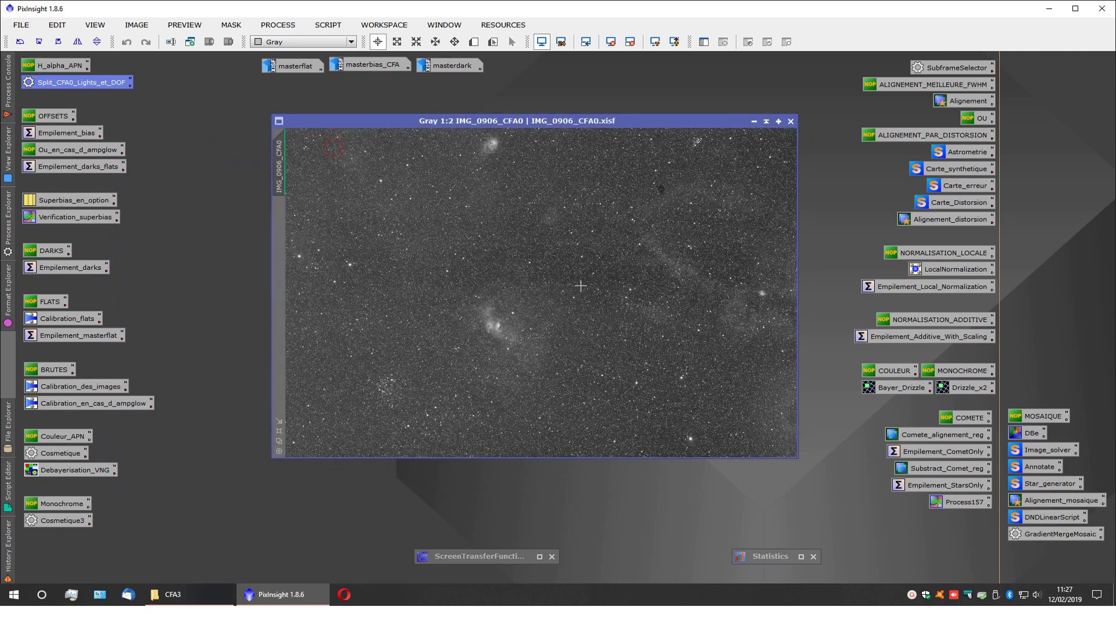
Step: Examine the stars and nebulosity in IMG_0906_CFA0, both in pixel detail and across the whole frame
scroll(682, 361, "up", 2)
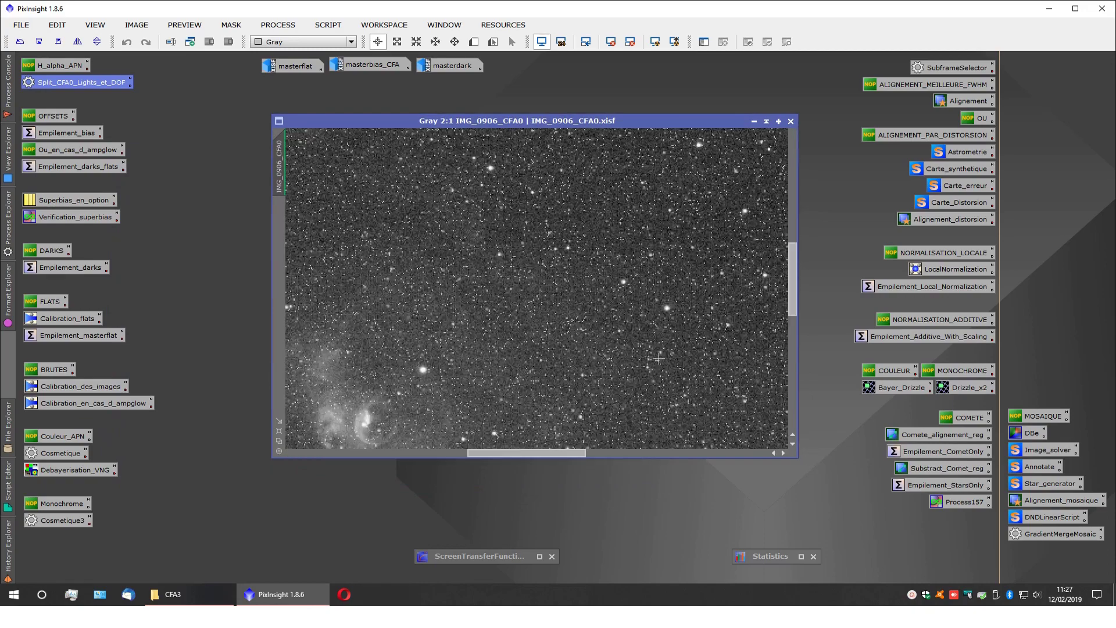
scroll(582, 306, "up", 1)
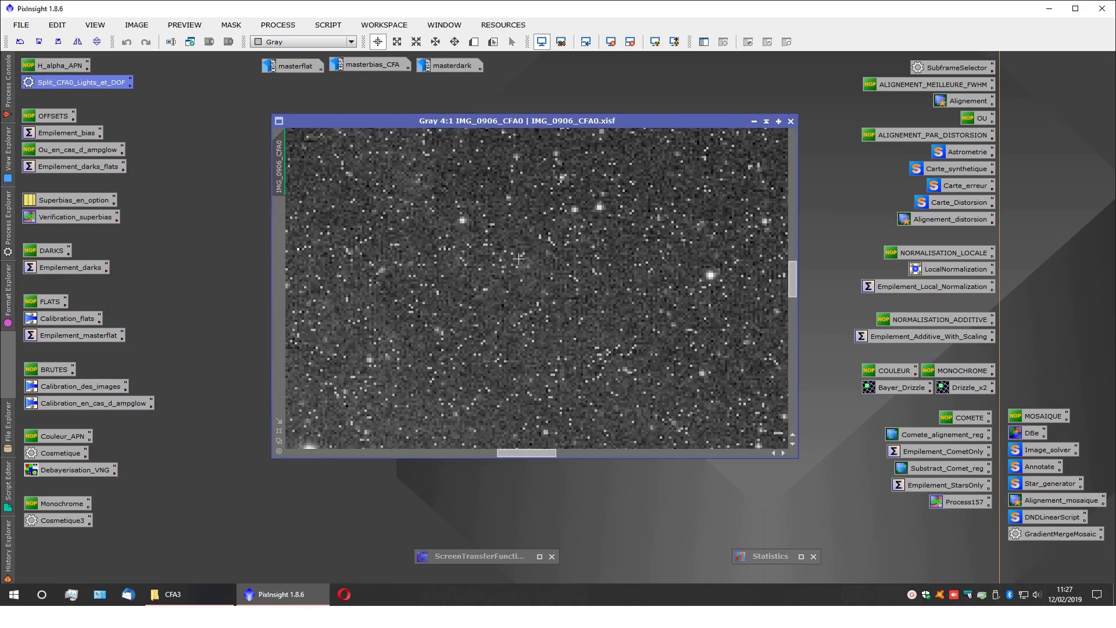
scroll(670, 383, "down", 6)
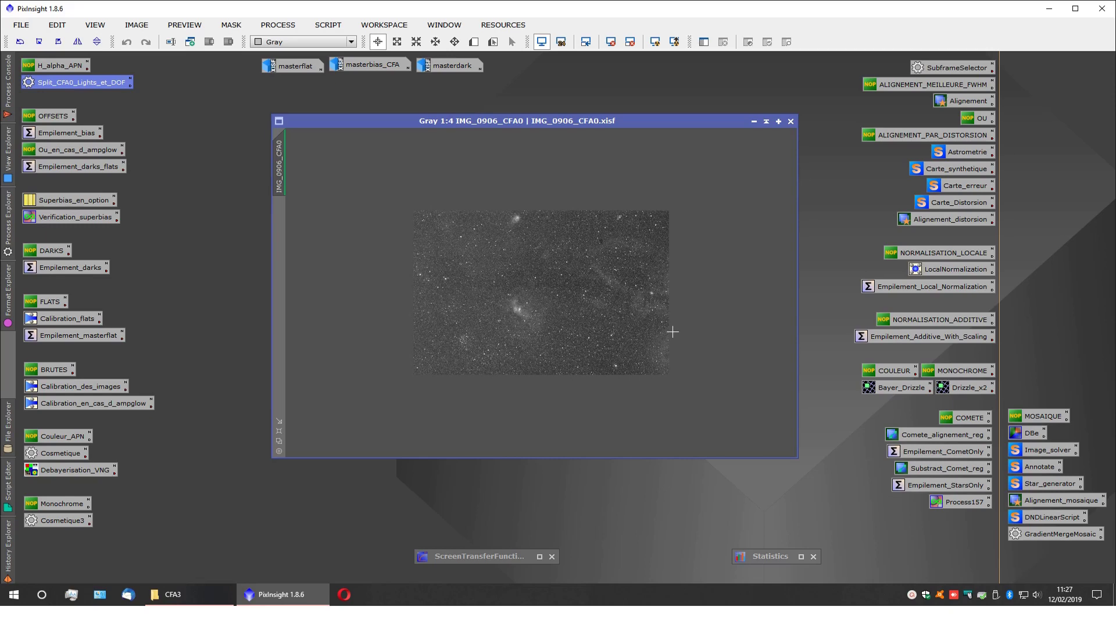
scroll(672, 332, "up", 2)
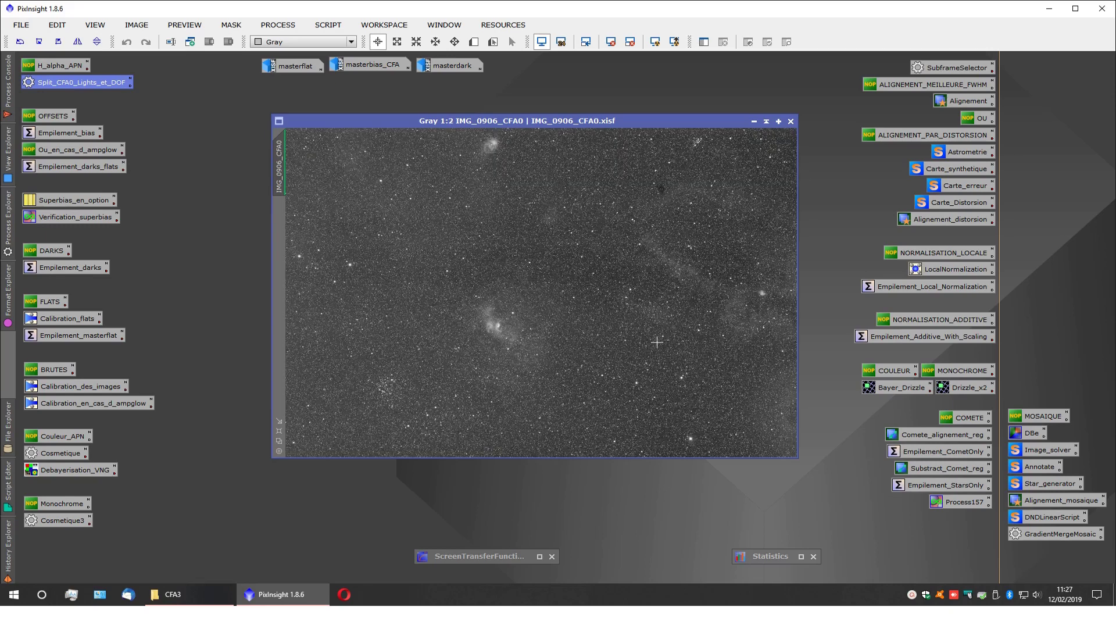
scroll(660, 344, "down", 2)
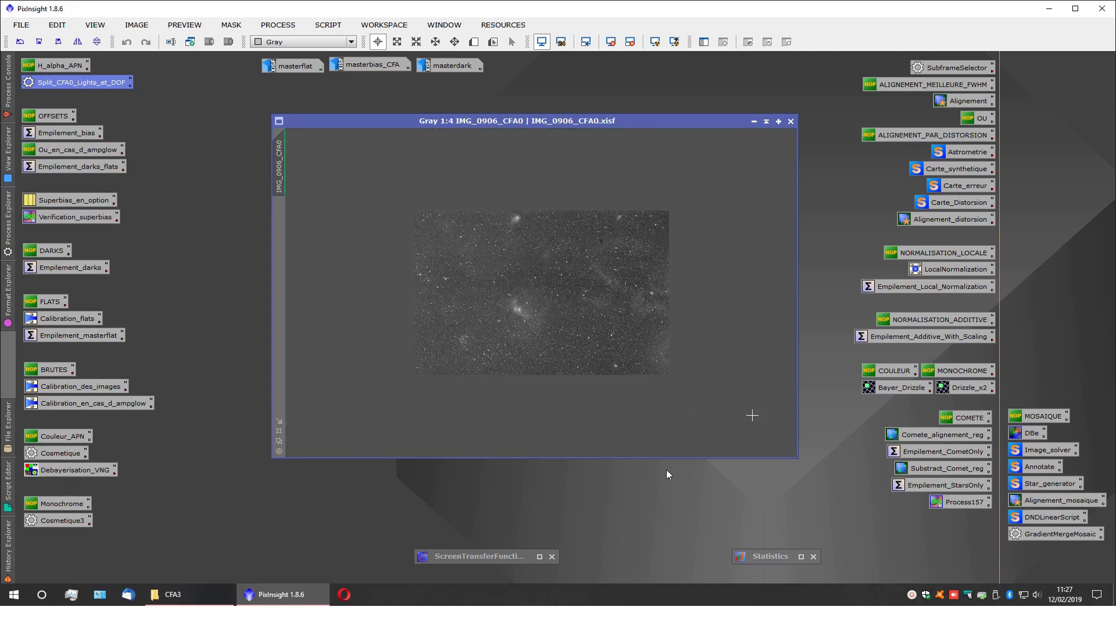
scroll(650, 259, "up", 2)
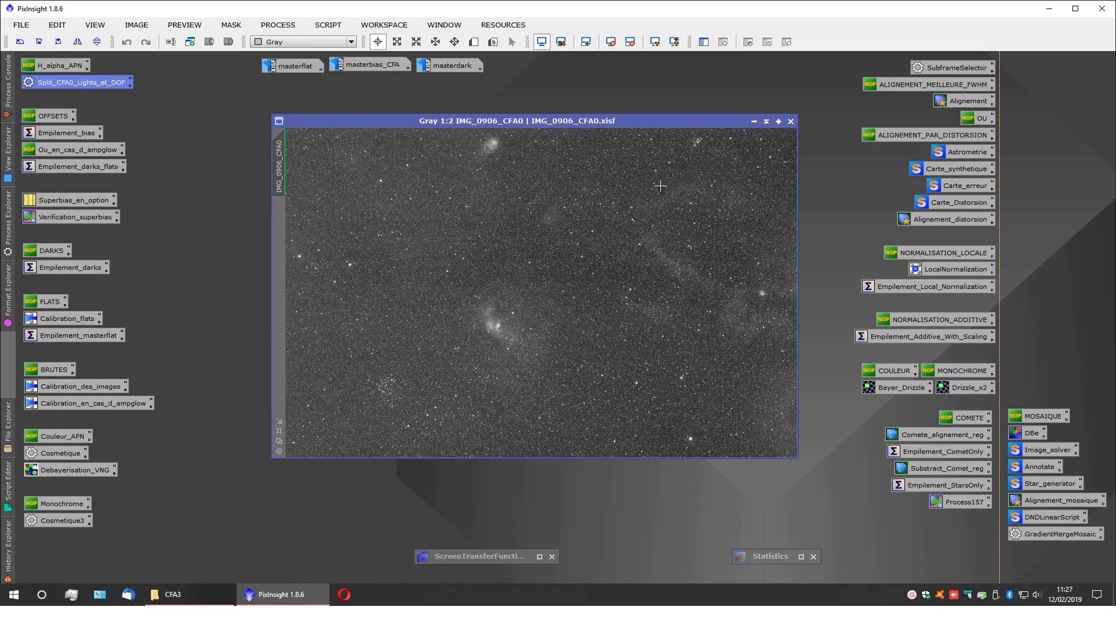
Step: Compare the whole frame and nebula detail of IMG_0906_CFA0 and close the image
scroll(677, 252, "down", 3)
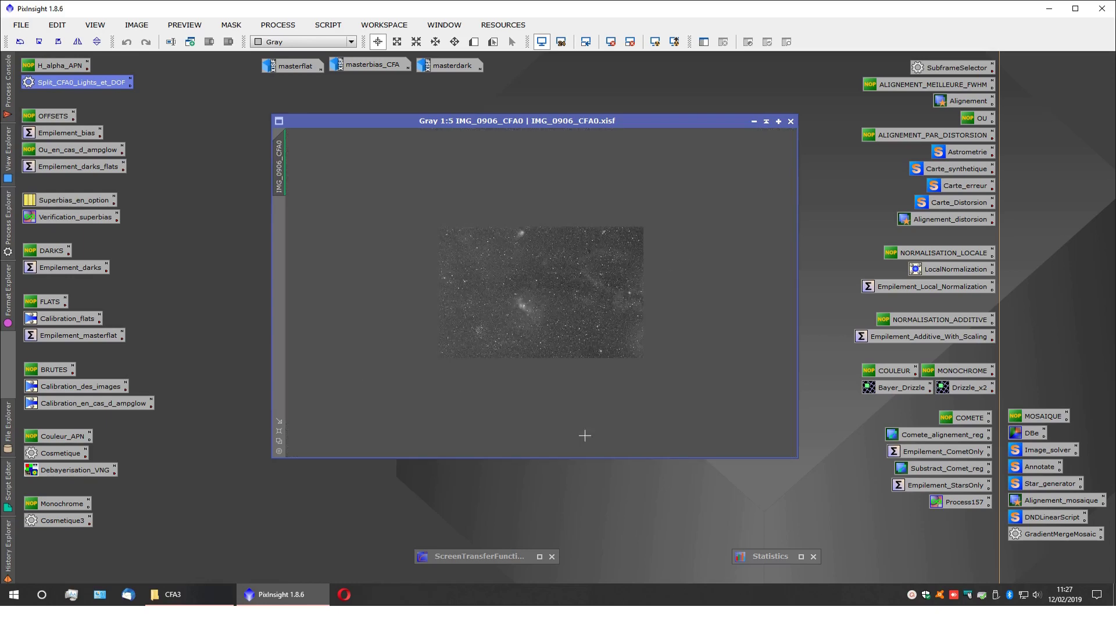
scroll(609, 413, "up", 3)
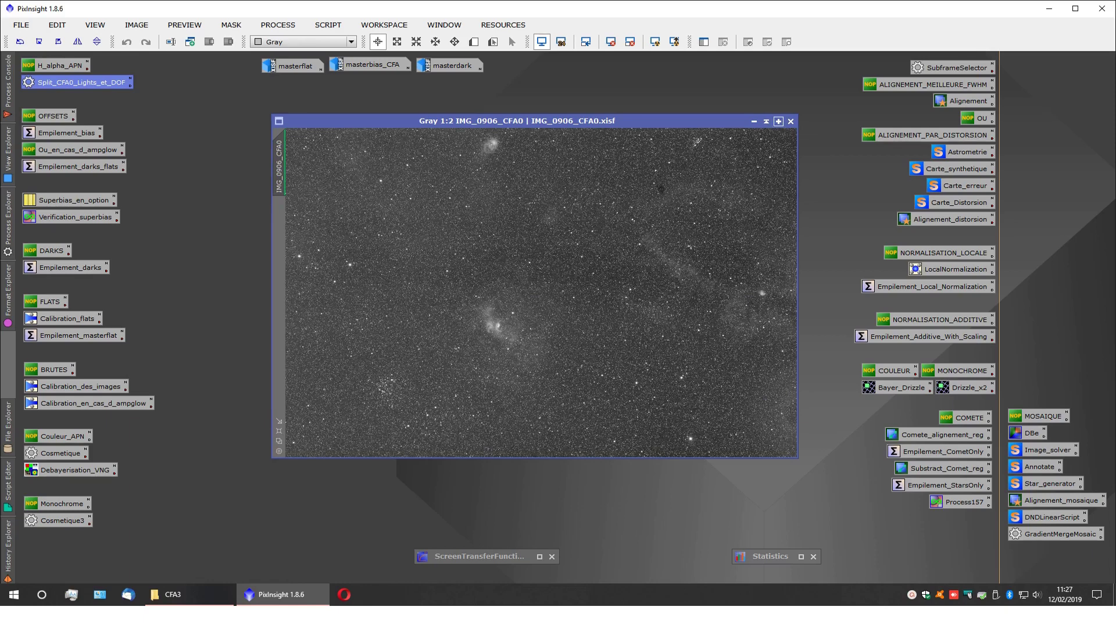
left_click(790, 120)
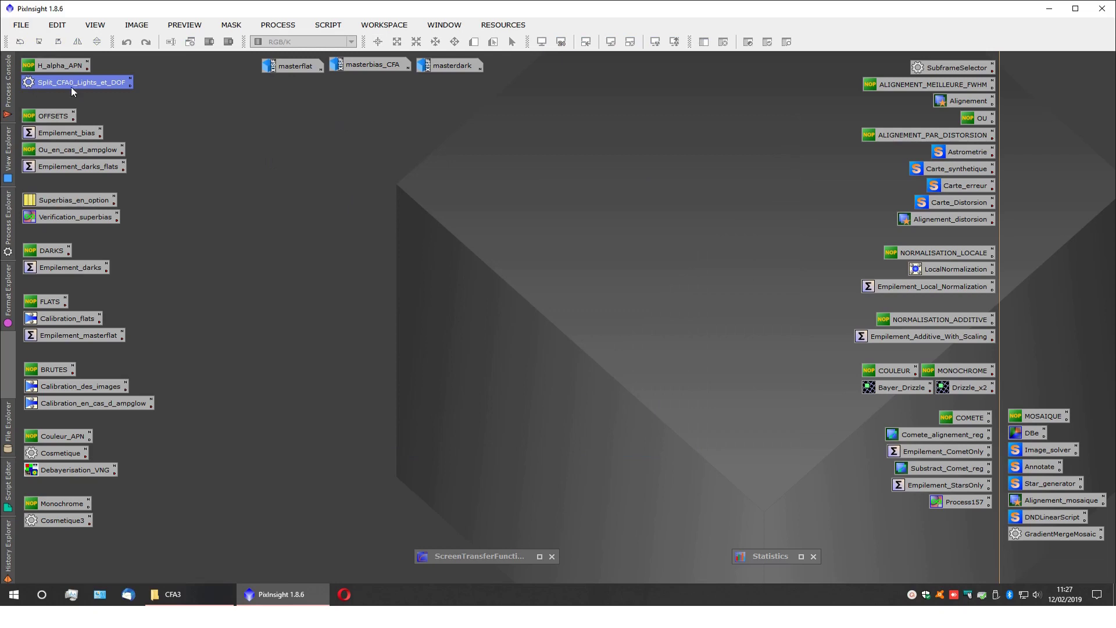
Step: Restore the minimized masterbias_CFA image and move its window clear of the process icons
left_click(69, 131)
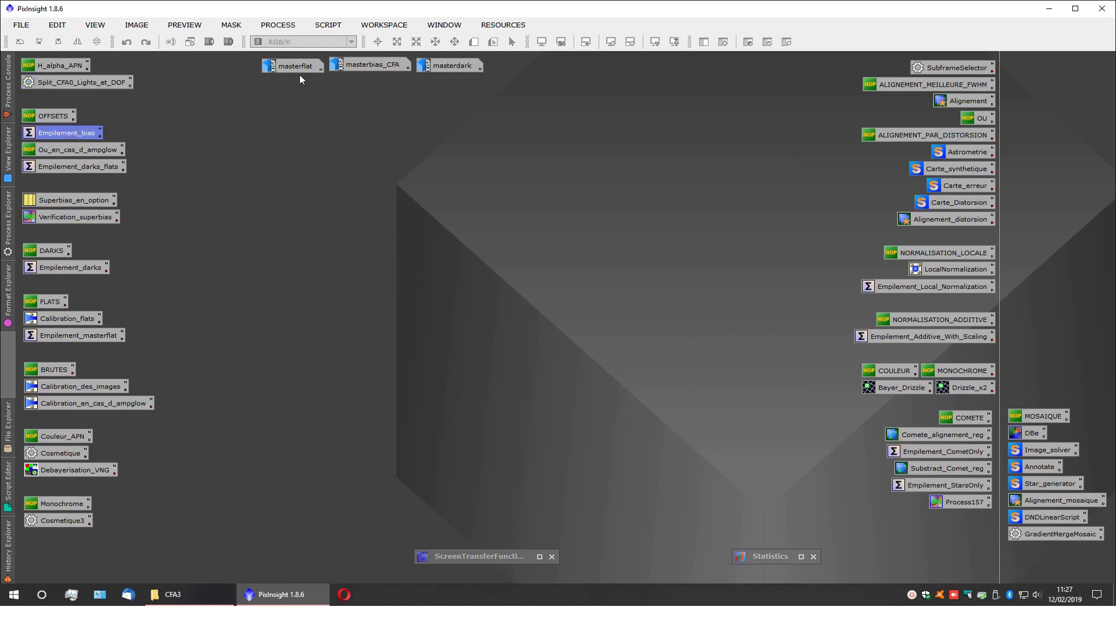
double_click(368, 65)
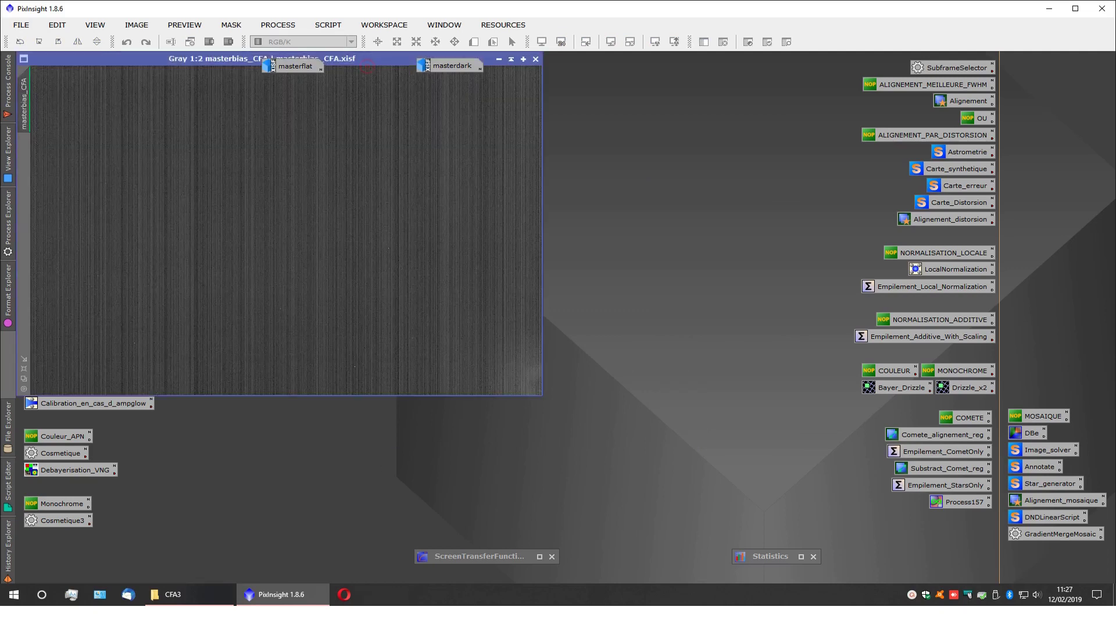
left_click_drag(335, 65, 473, 70)
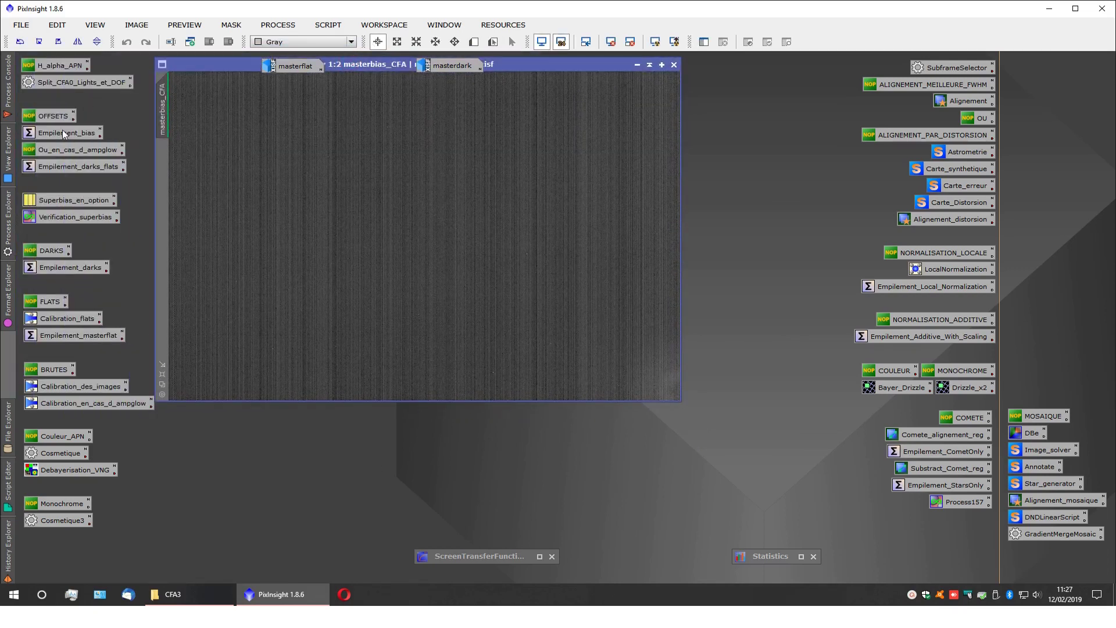
Step: Restore the minimized masterdark image and place its window beside the process icons for viewing
left_click(61, 270)
double_click(453, 65)
left_click_drag(378, 78, 497, 65)
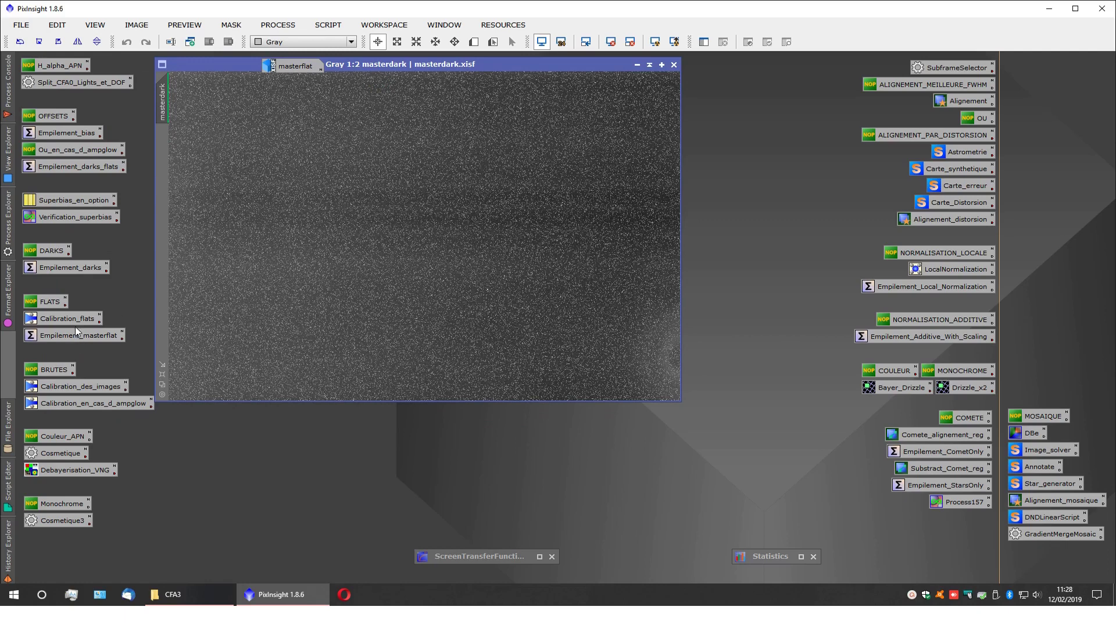
Step: Open the Calibration_flats process and add IMG_0931_CFA0.xisf through IMG_0941_CFA0.xisf from the flats/CFA0 folder as target frames
double_click(60, 319)
left_click(752, 99)
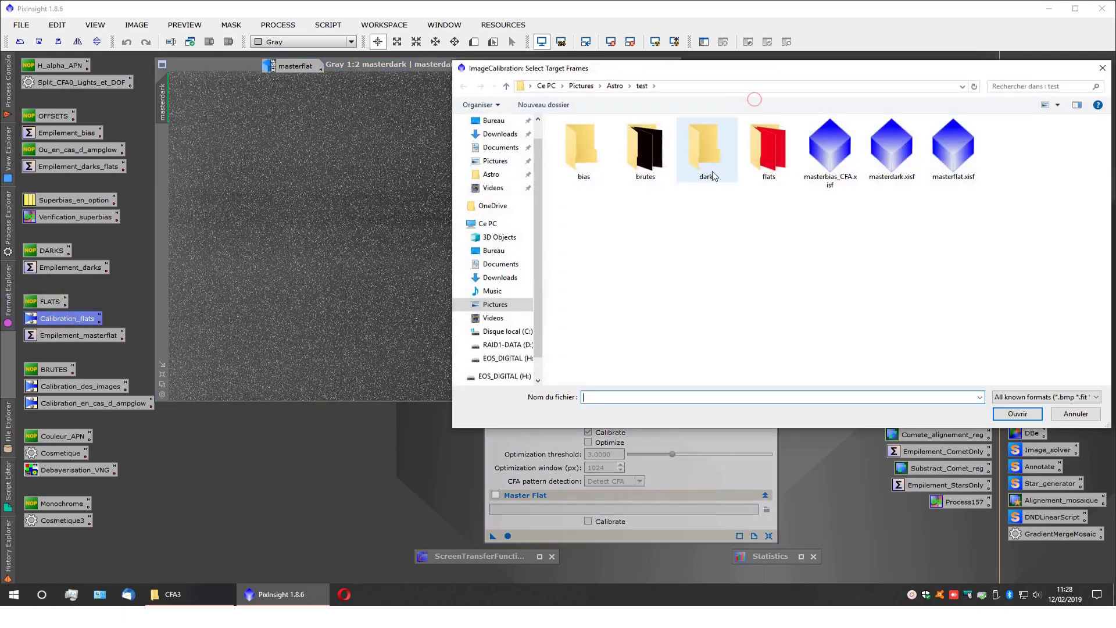
double_click(771, 150)
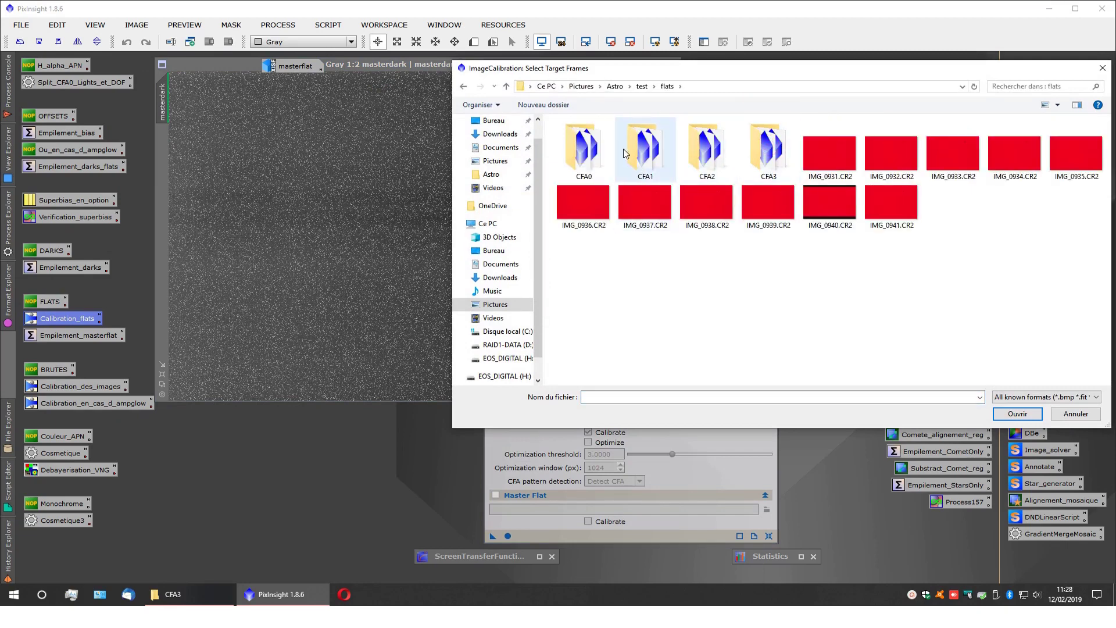
left_click(582, 147)
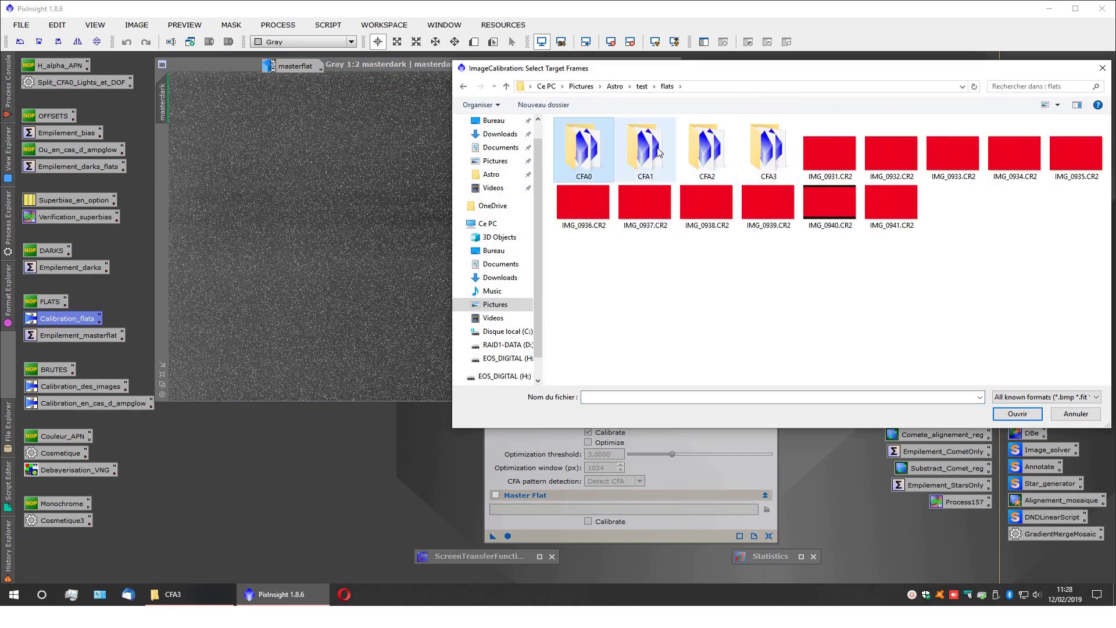
double_click(570, 153)
left_click(593, 122)
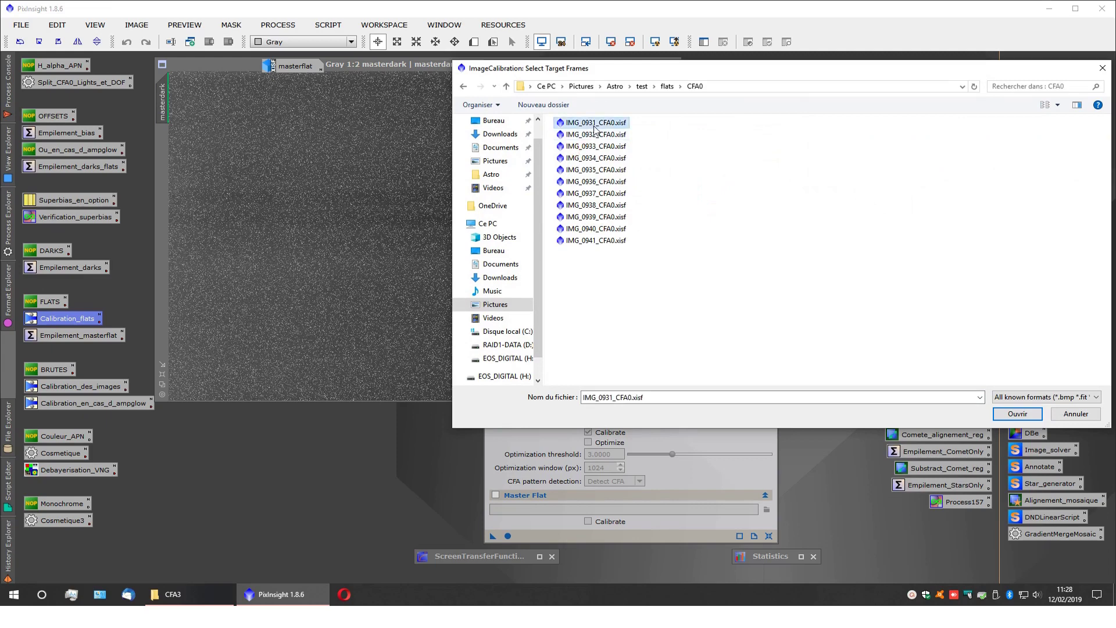
left_click(608, 240, "shift")
left_click(1025, 414)
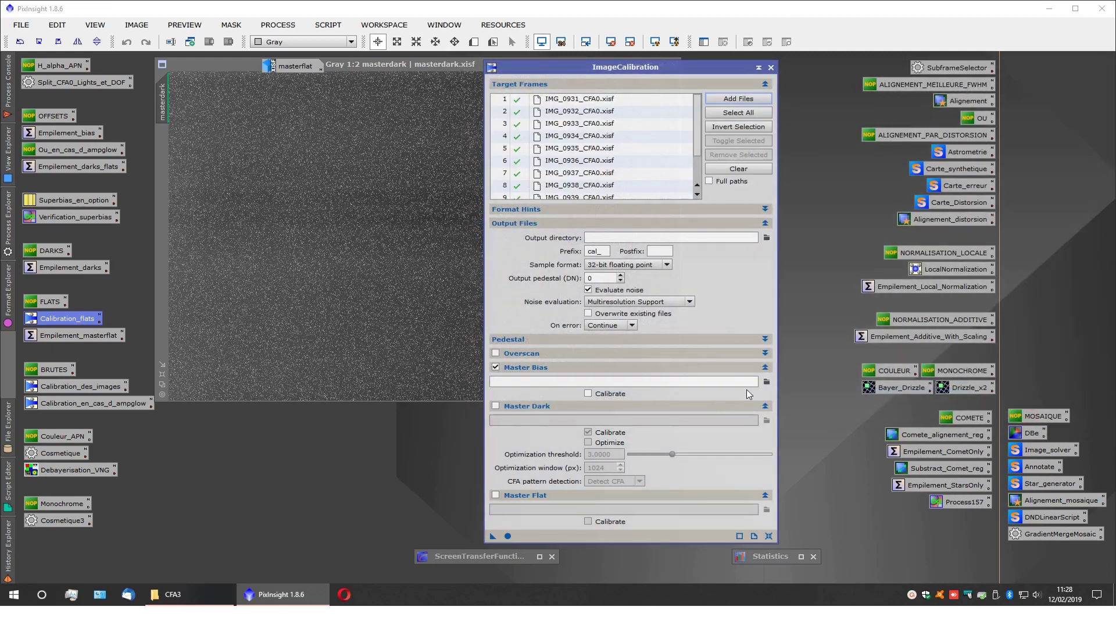
Step: Calibrate the CFA0 flats using masterbias_CFA.xisf from the test folder as master bias, and close ImageCalibration
left_click(768, 381)
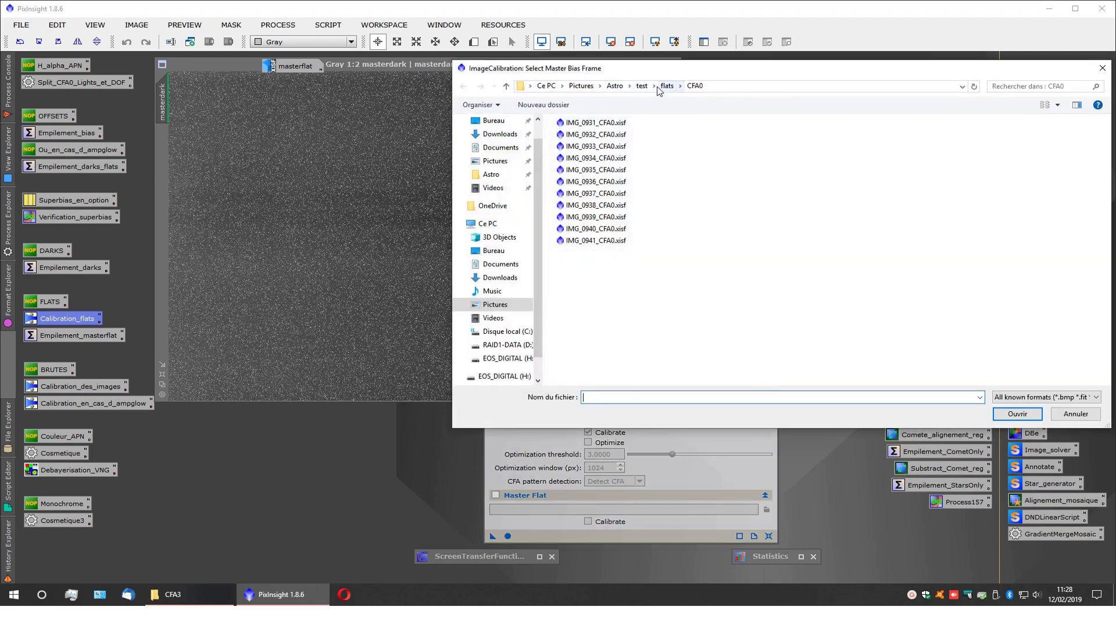
left_click(642, 87)
left_click(830, 153)
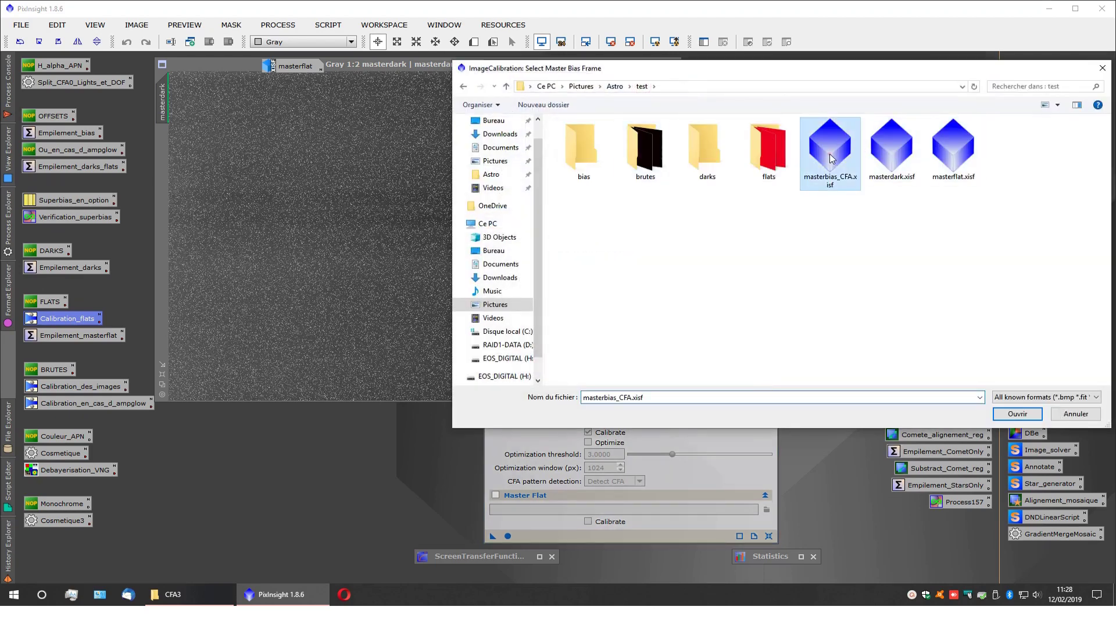
left_click(1014, 413)
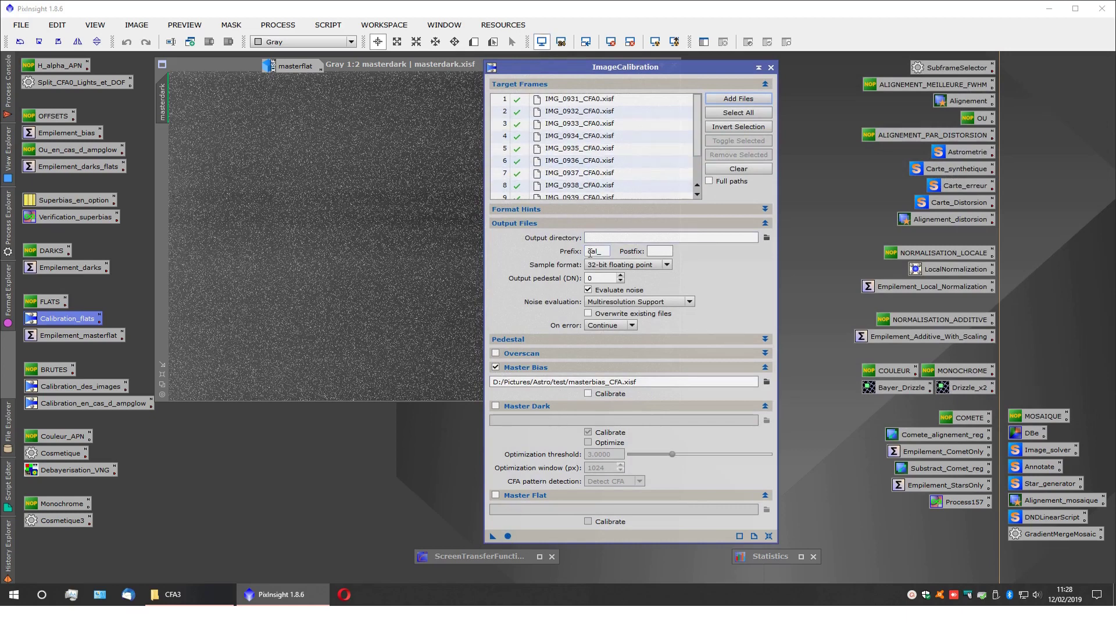
left_click(508, 536)
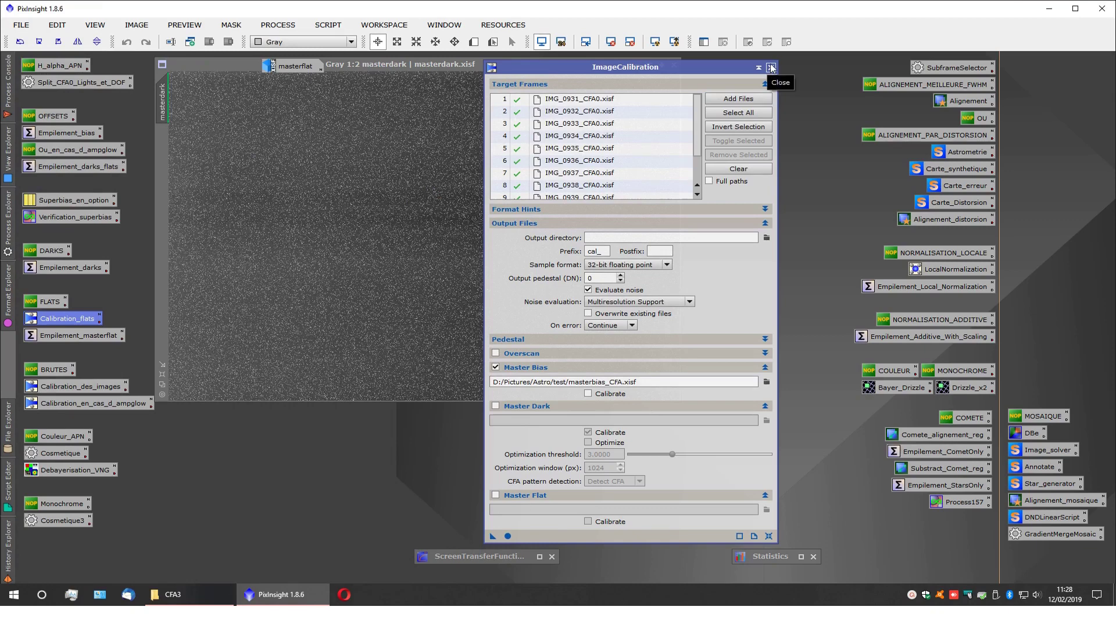
left_click(694, 110)
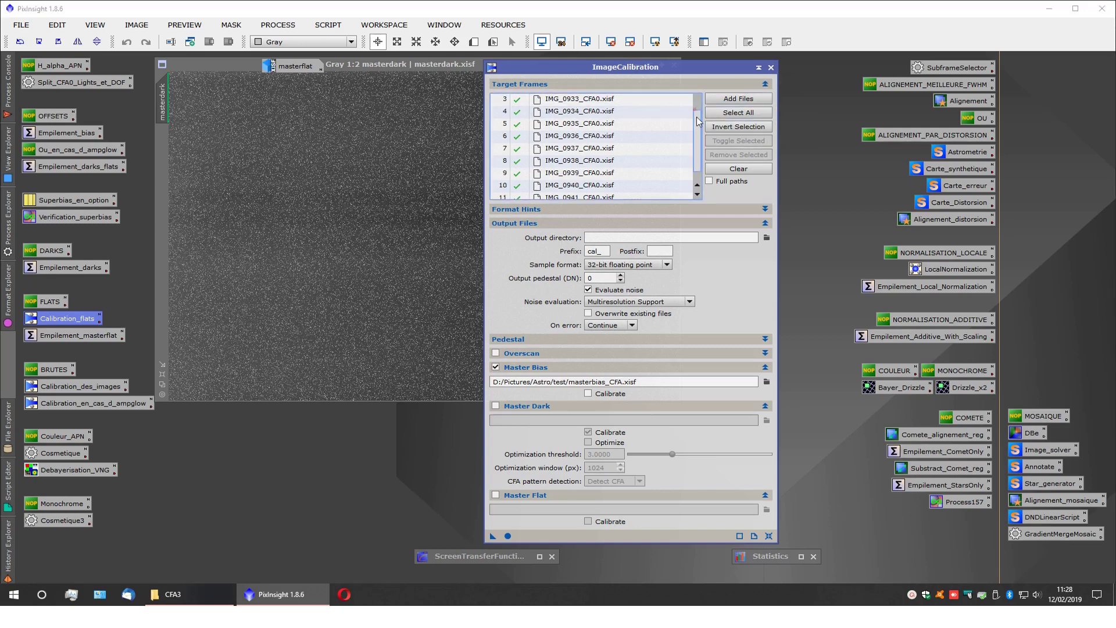
left_click(771, 68)
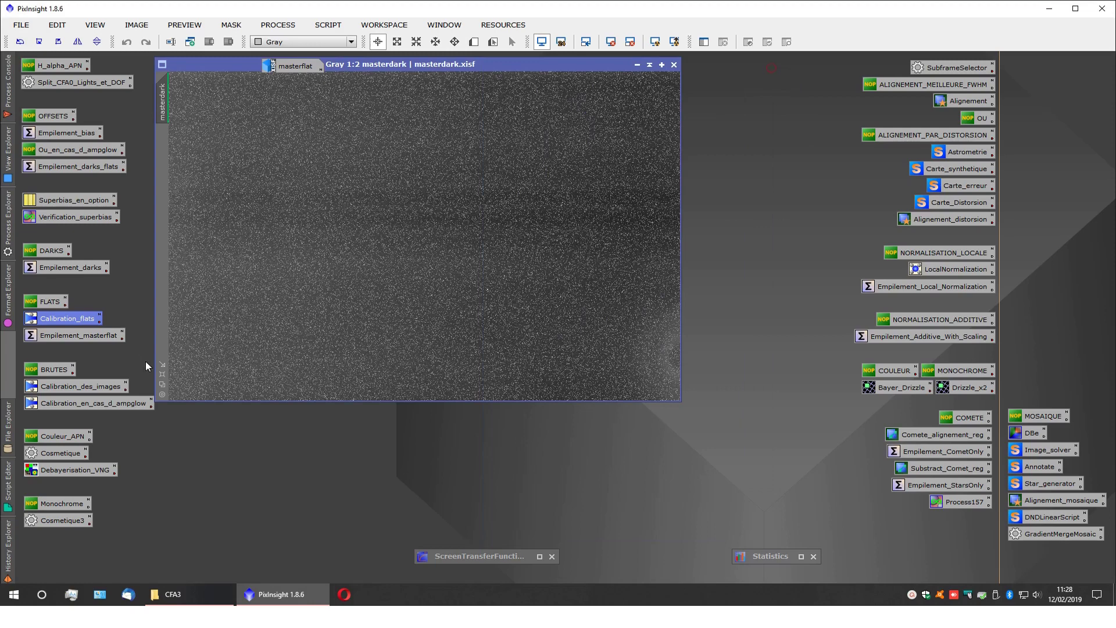
Step: Open the Empilement_masterflat process and add the calibrated flats cal_IMG_0931_CFA0.xisf through cal_IMG_0941_CFA0.xisf as input images
double_click(61, 337)
left_click(932, 52)
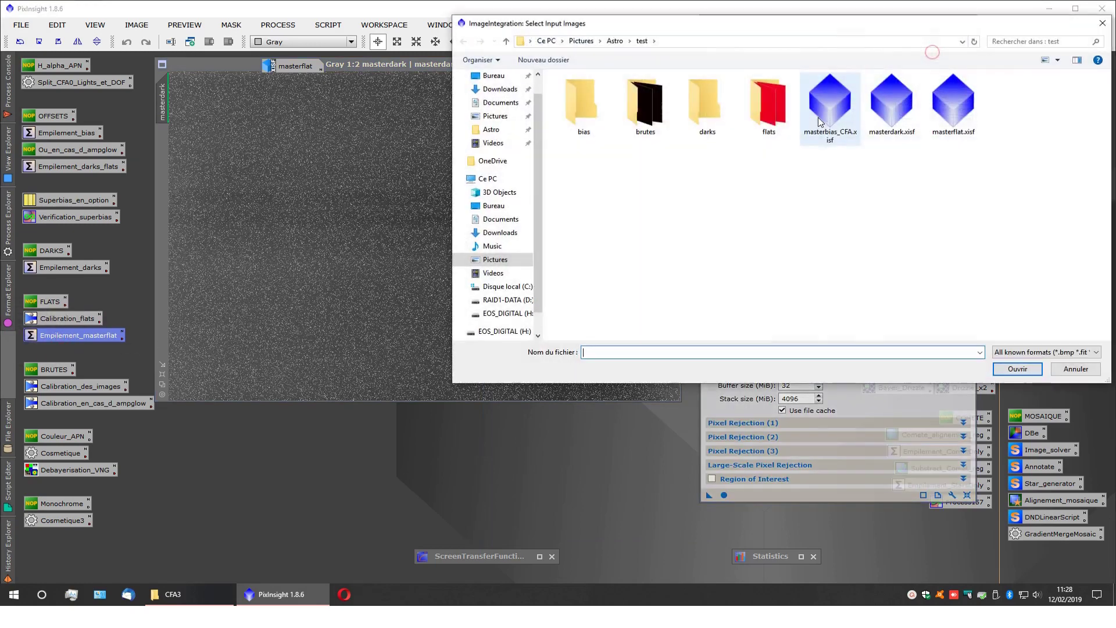
double_click(763, 107)
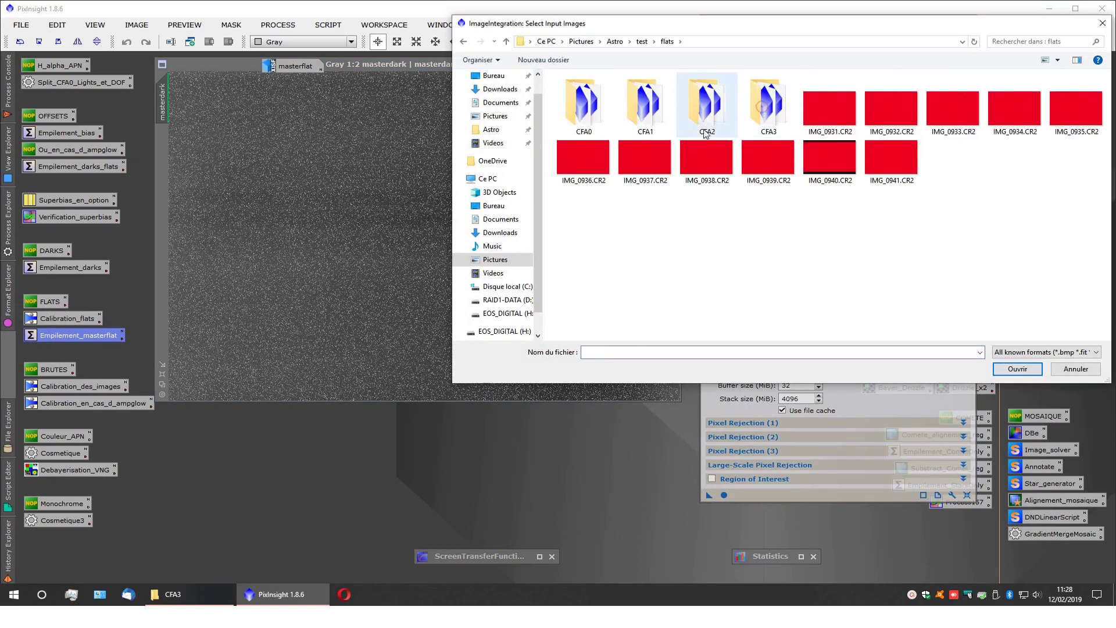
double_click(589, 108)
left_click(611, 77)
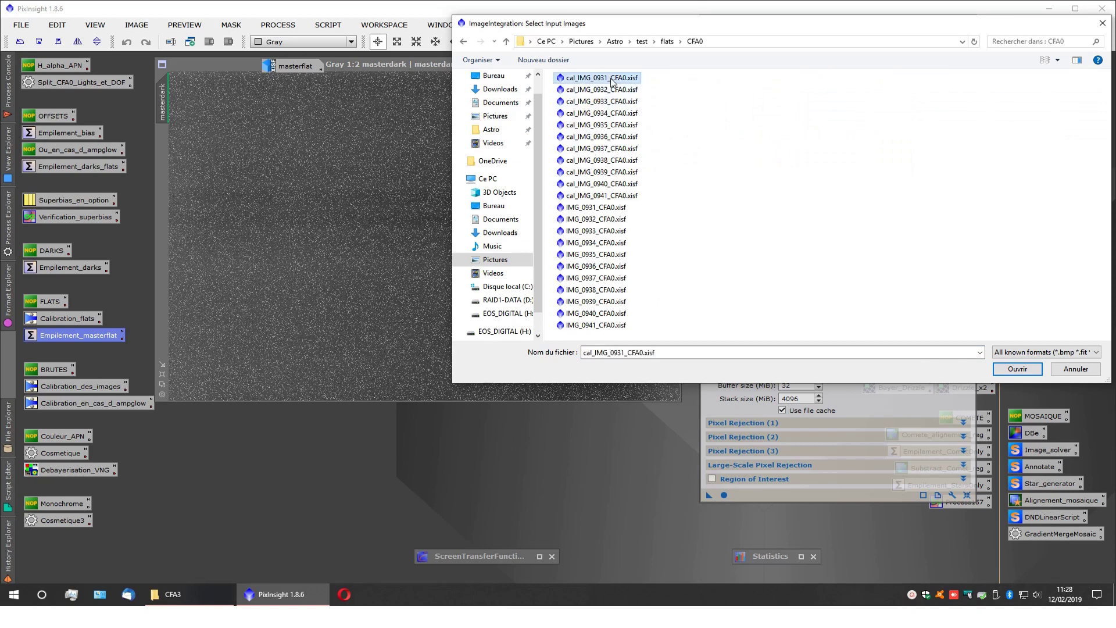
left_click(611, 196, "shift")
left_click(1018, 369)
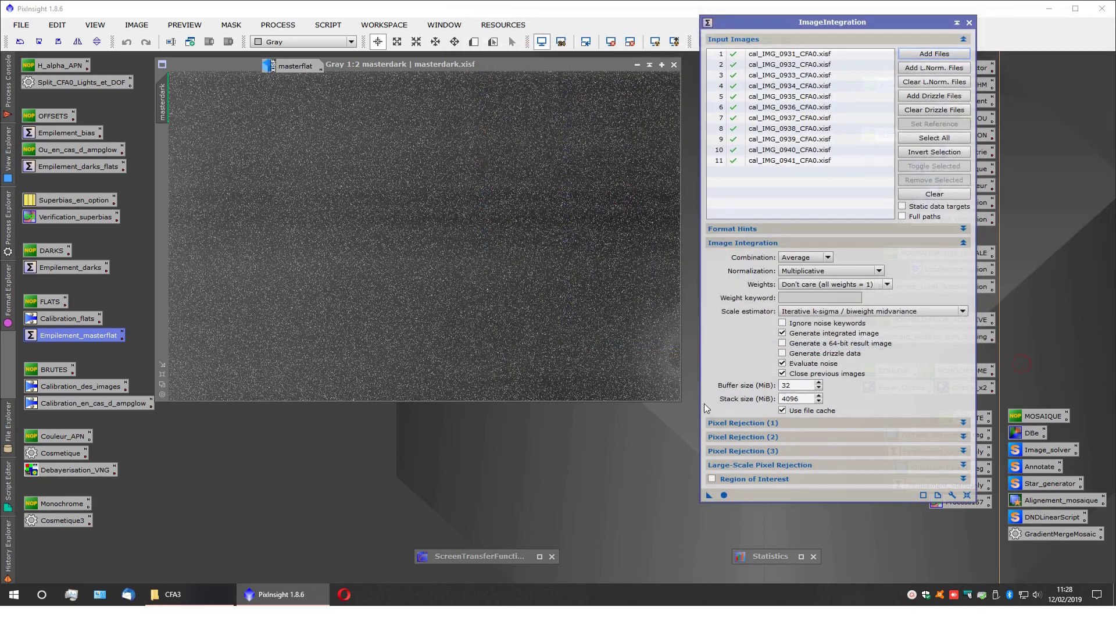
Step: Review the integration normalization options and set the pixel rejection algorithm to Percentile Clipping
left_click(744, 439)
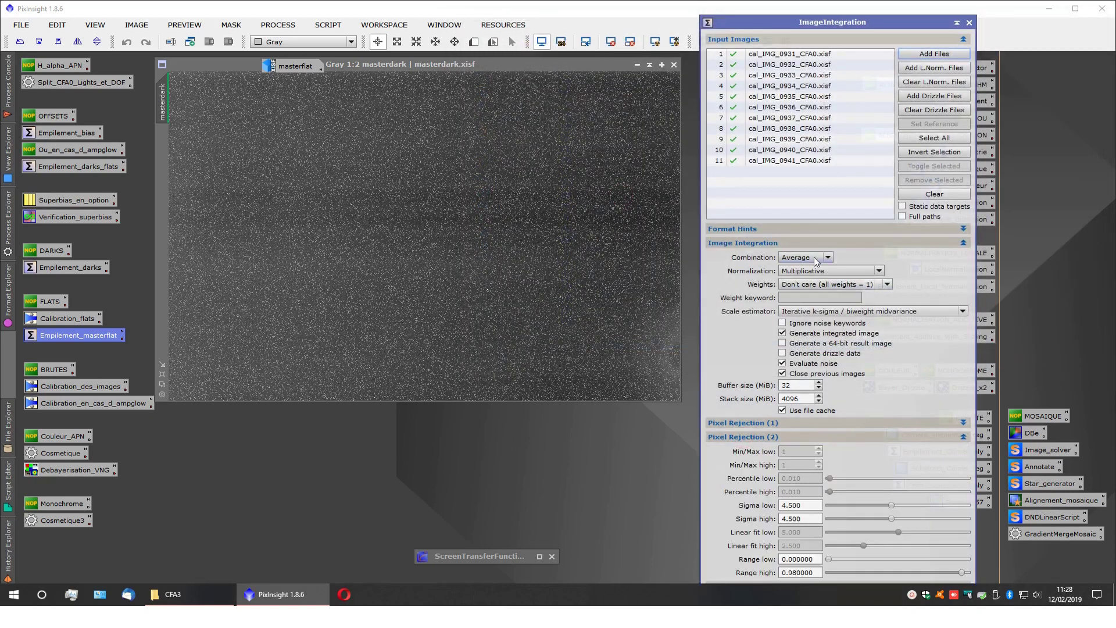
left_click(831, 271)
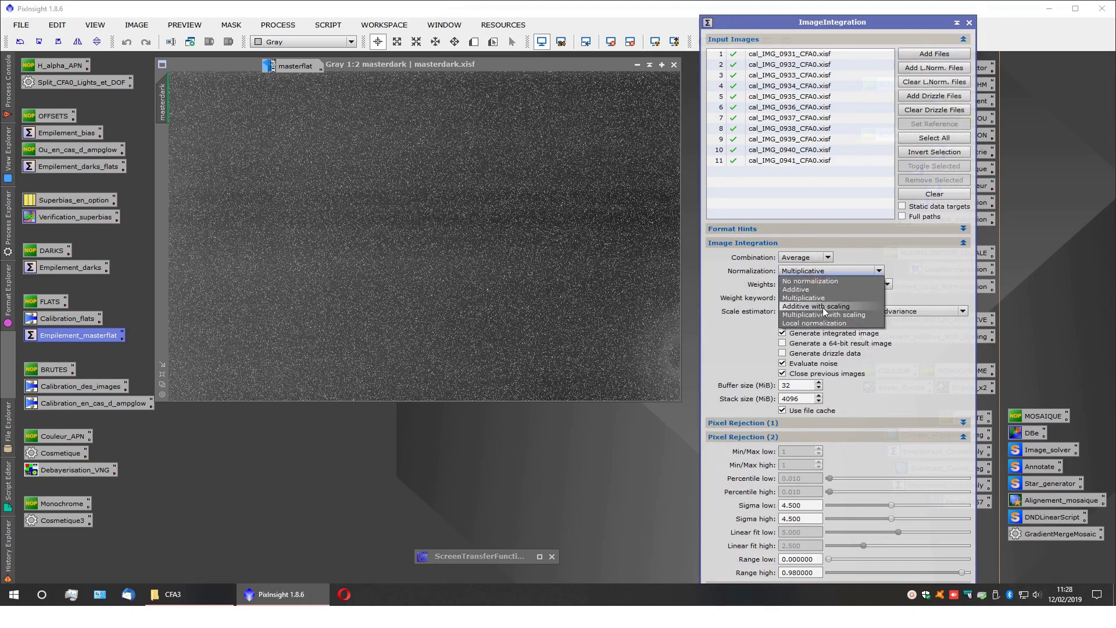
left_click(802, 272)
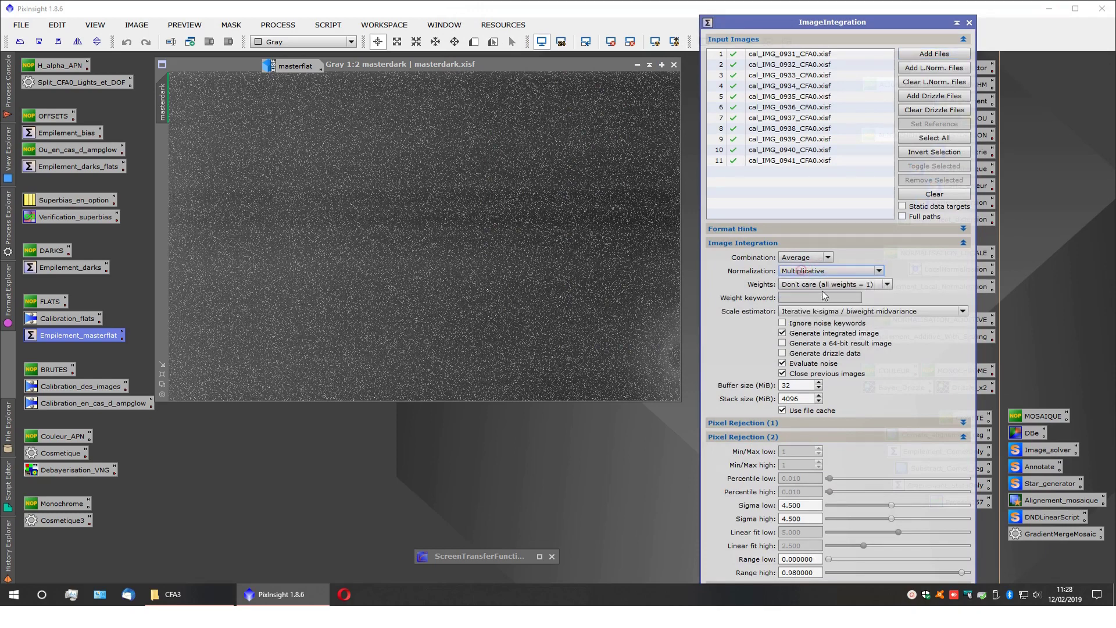
left_click(742, 241)
left_click(747, 254)
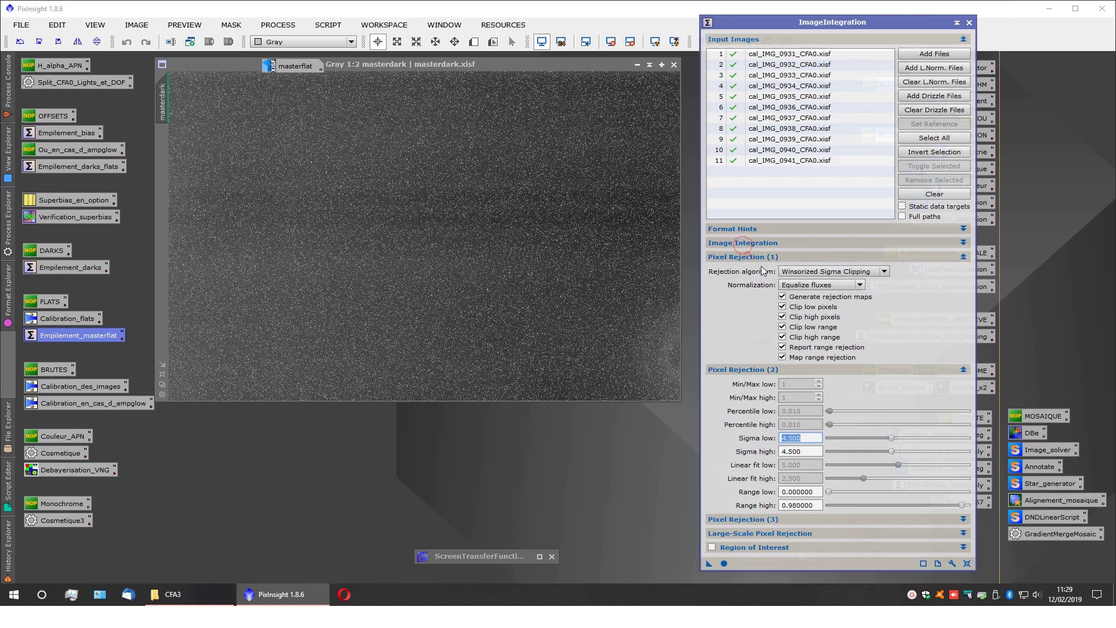
left_click(832, 272)
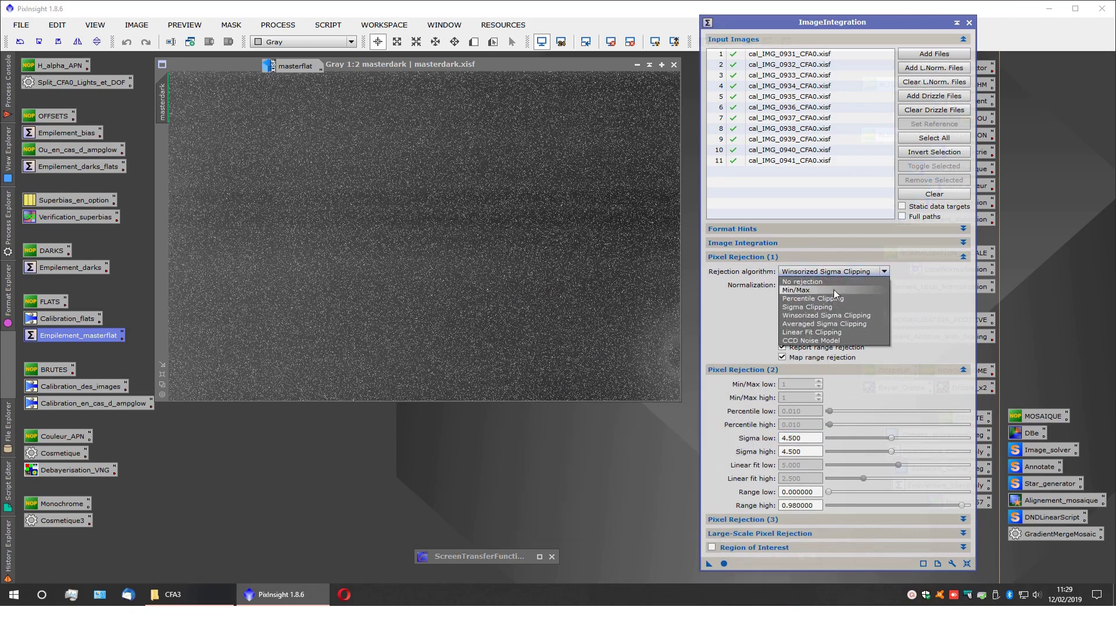
left_click(835, 298)
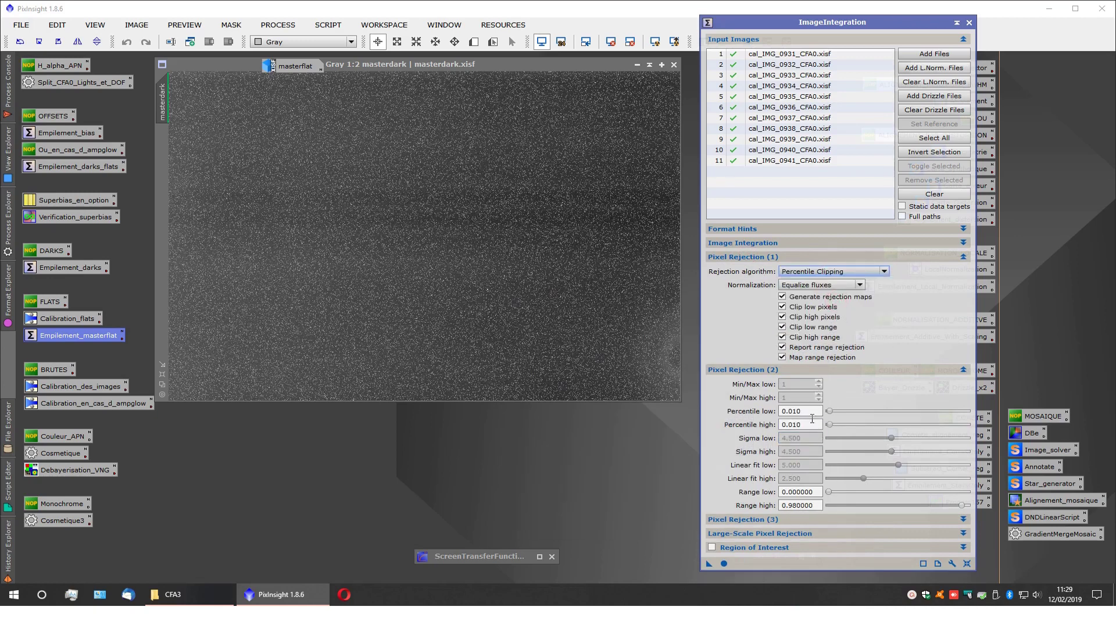
Step: Set Percentile low to 0.100 and Percentile high to 0.200, and check the selected rejection algorithm
left_click_drag(785, 410, 821, 410)
type("1")
key("Tab")
type("0.2")
left_click(814, 411)
left_click(791, 411)
left_click(809, 271)
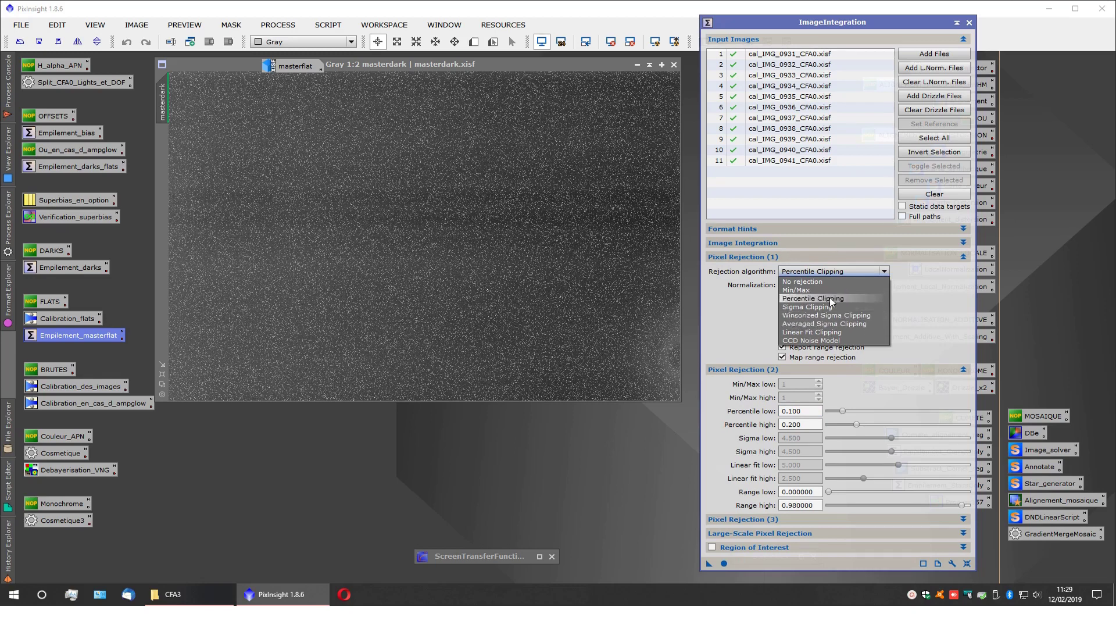
left_click(813, 272)
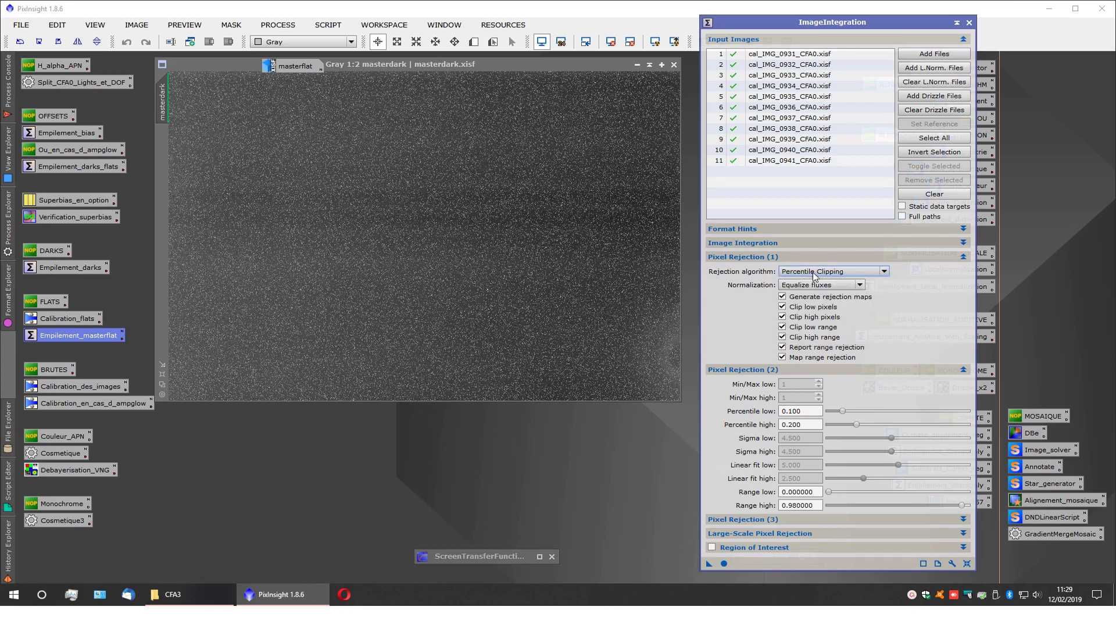
Step: Run the integration of the calibrated CFA0 flats and close the rejection_high and rejection_low maps
left_click(724, 564)
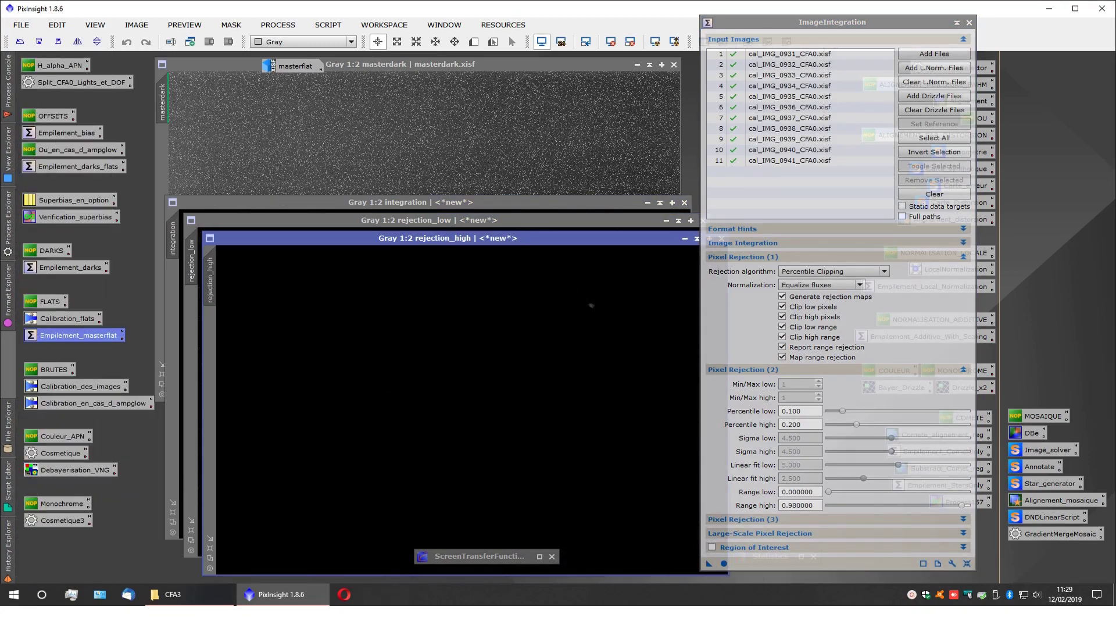
left_click_drag(516, 236, 383, 154)
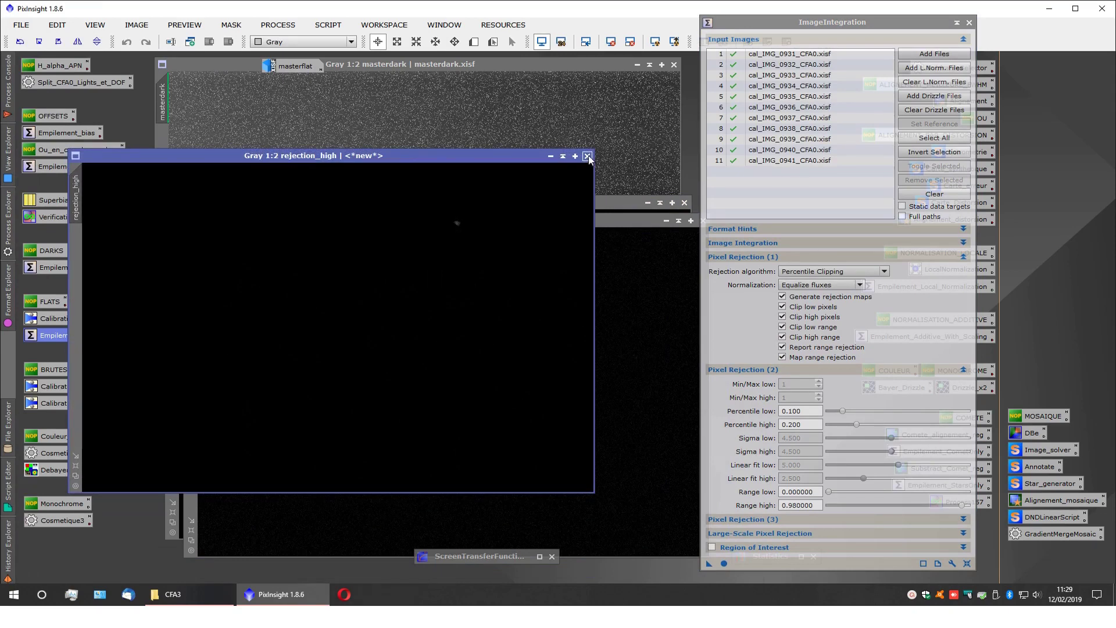
left_click(588, 156)
left_click_drag(578, 204, 496, 179)
left_click(605, 182)
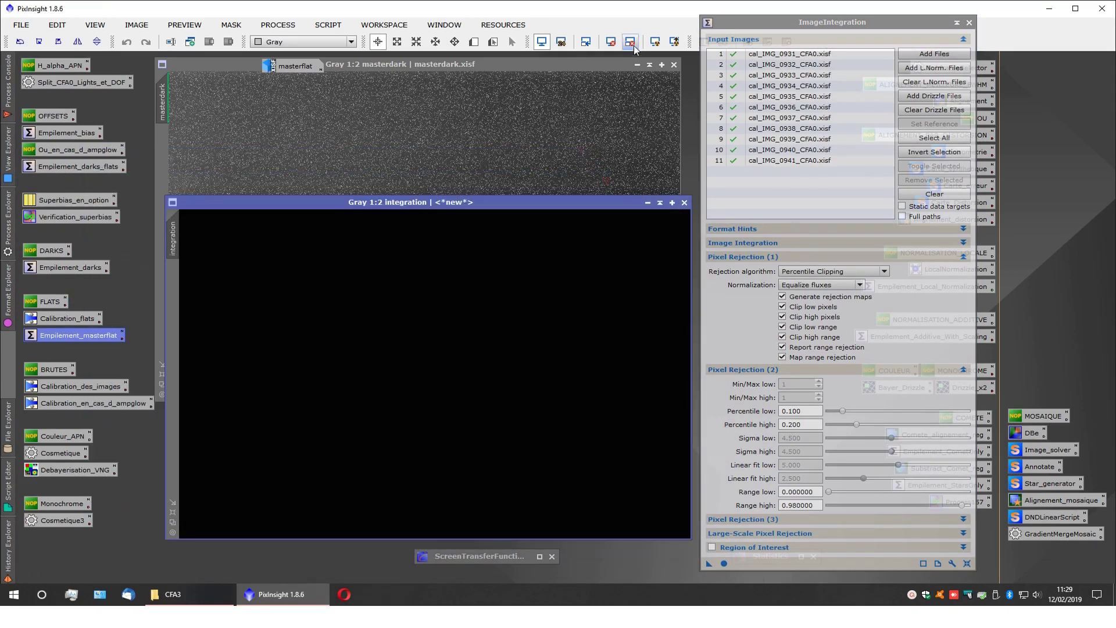
Step: Auto-stretch the integrated master flat, inspect its dust shadows and vignetting, and close the image
left_click(632, 43)
left_click_drag(482, 204, 452, 96)
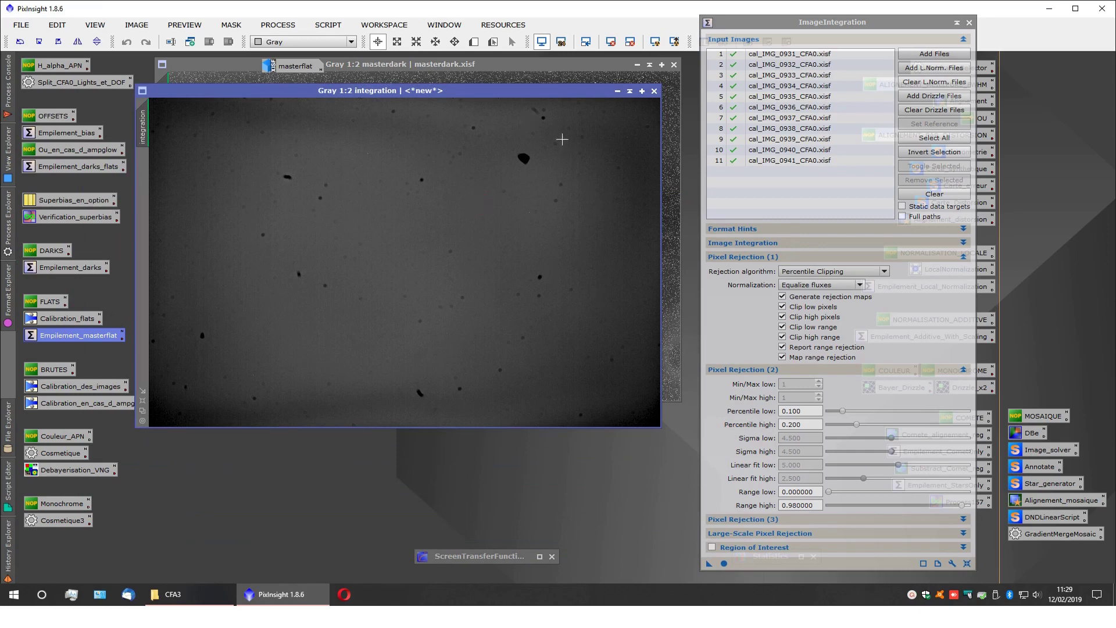
left_click(654, 92)
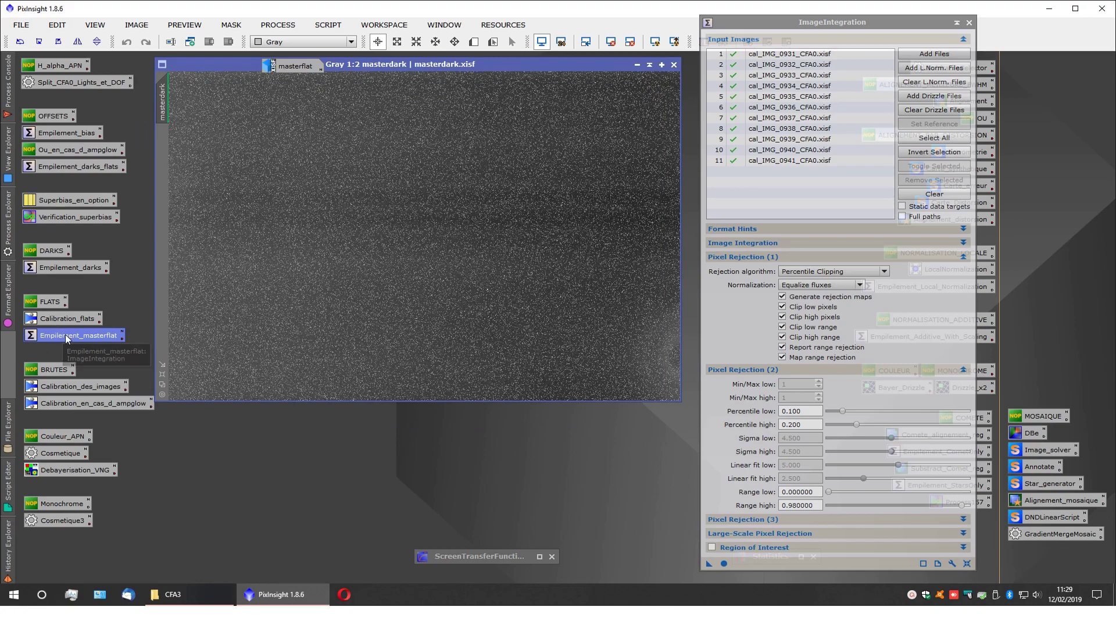
Step: Minimize the master dark and master bias images and open the Calibration_des_images process
left_click(637, 64)
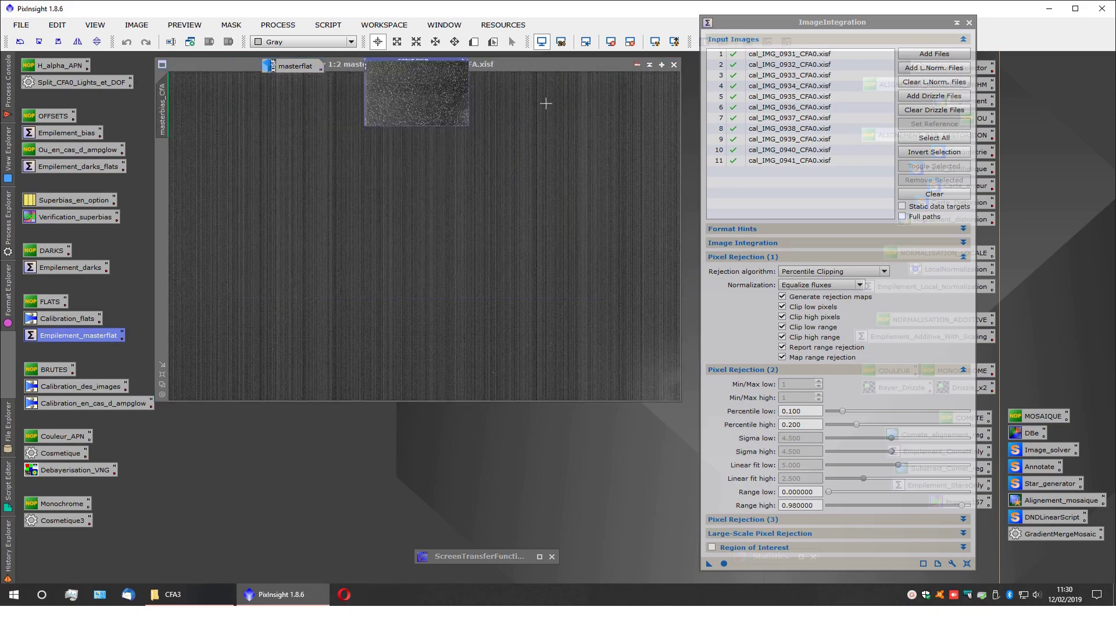
left_click(638, 65)
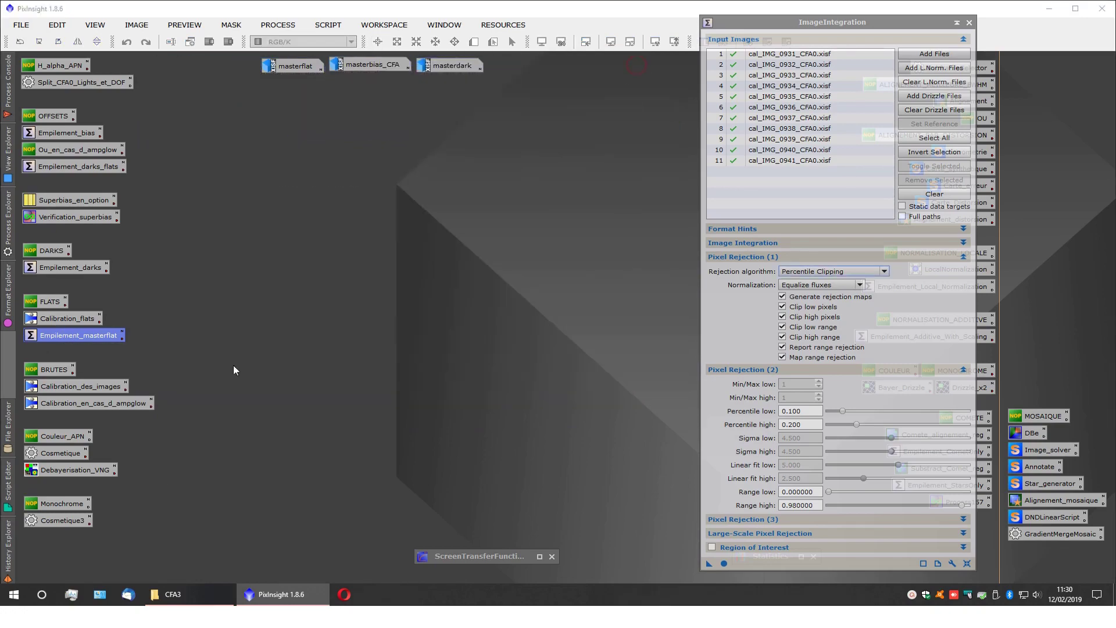
double_click(55, 384)
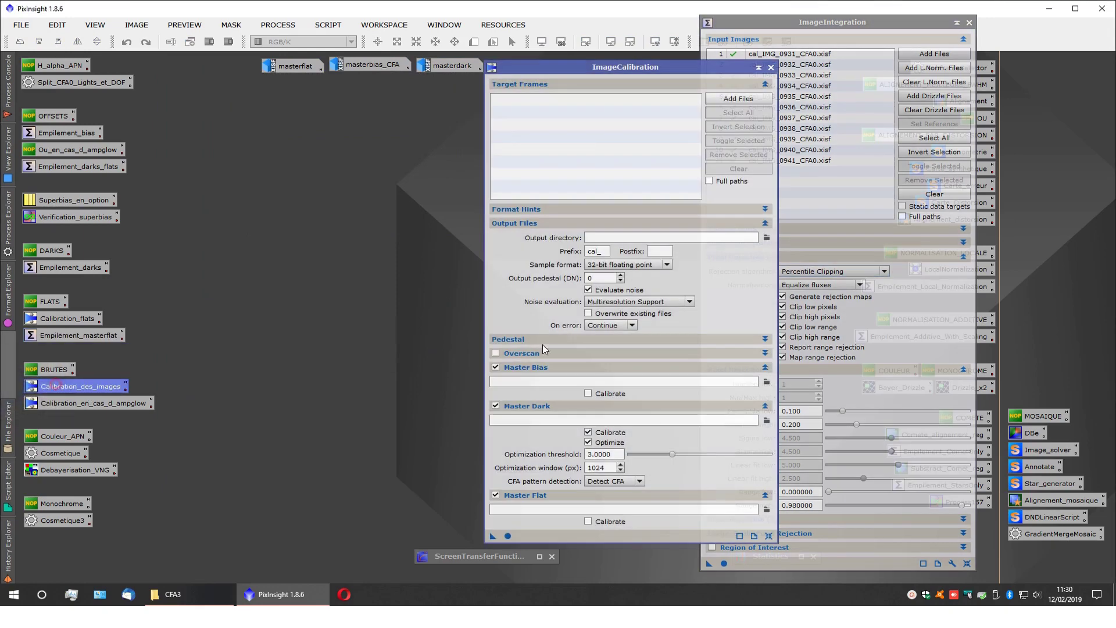
Step: Add the light frames IMG_0906_CFA0.xisf through IMG_0921_CFA0.xisf from the brutes/CFA0 folder as calibration target frames
left_click(737, 99)
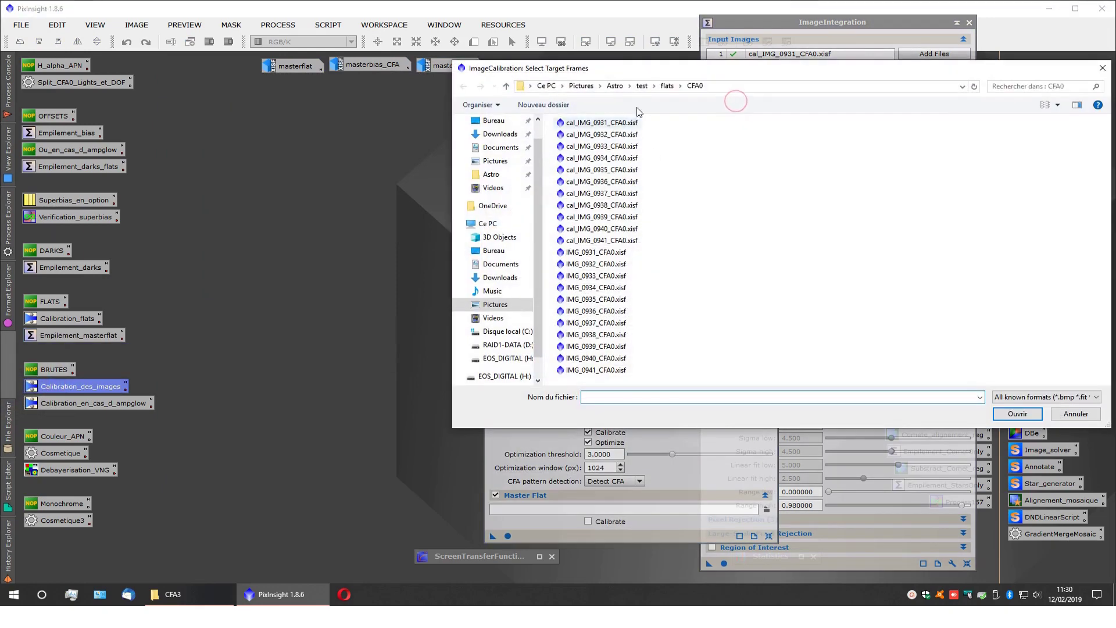
left_click(642, 86)
double_click(650, 146)
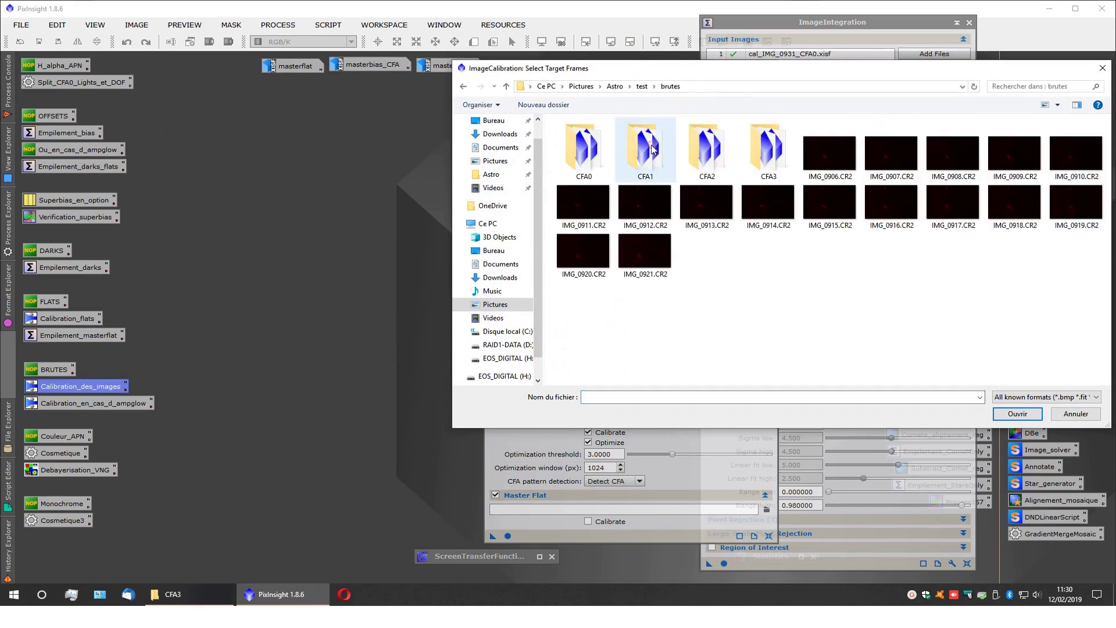
double_click(585, 148)
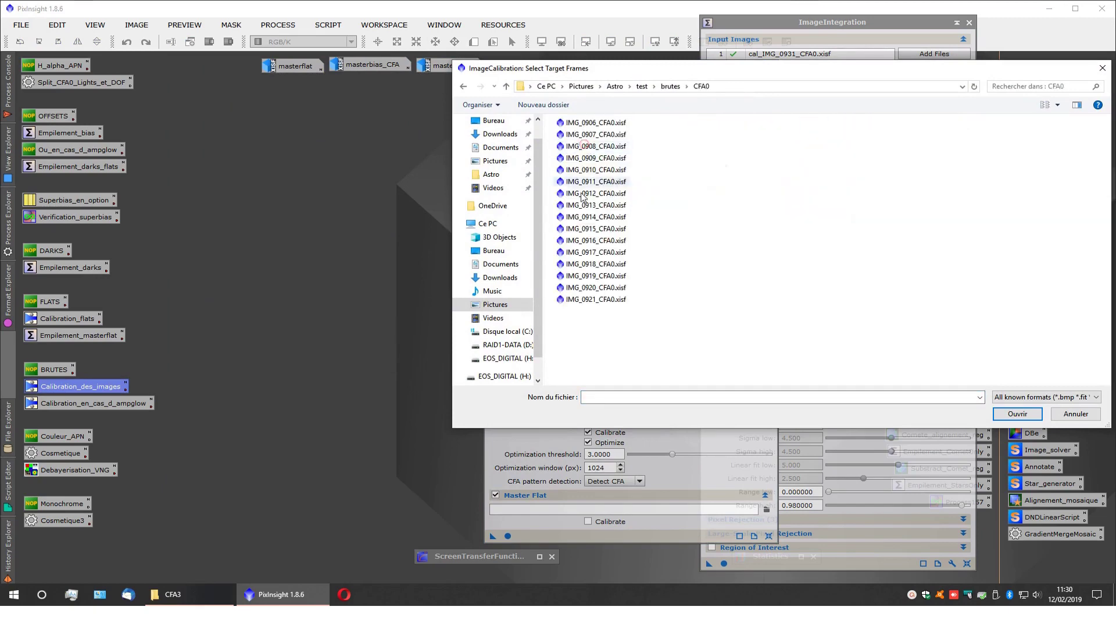
left_click(596, 123)
left_click(611, 301, "shift")
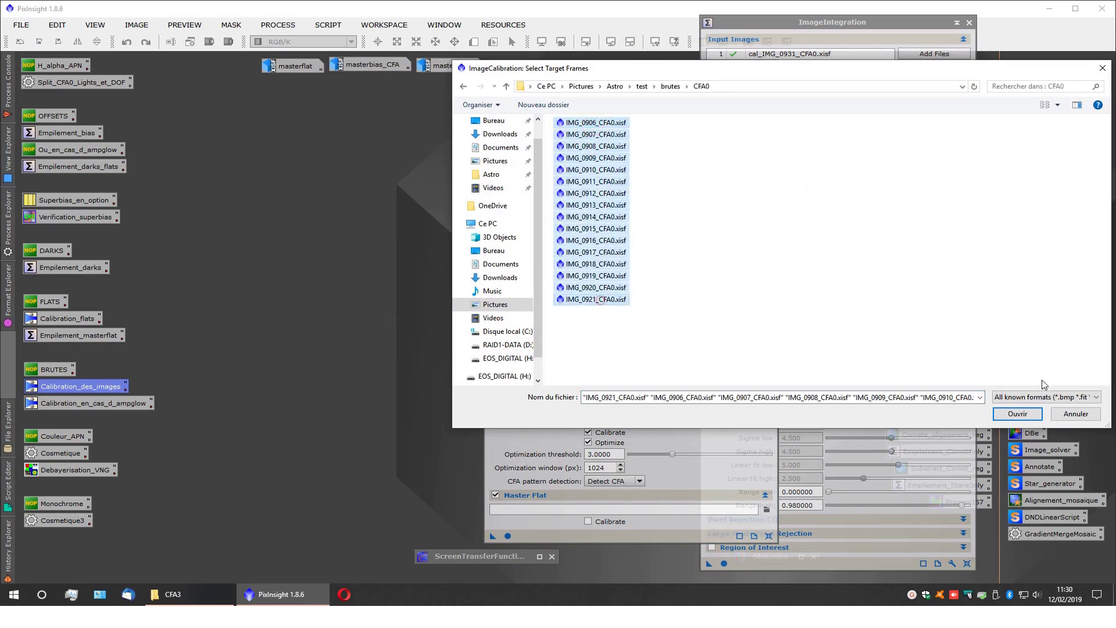
left_click(1032, 414)
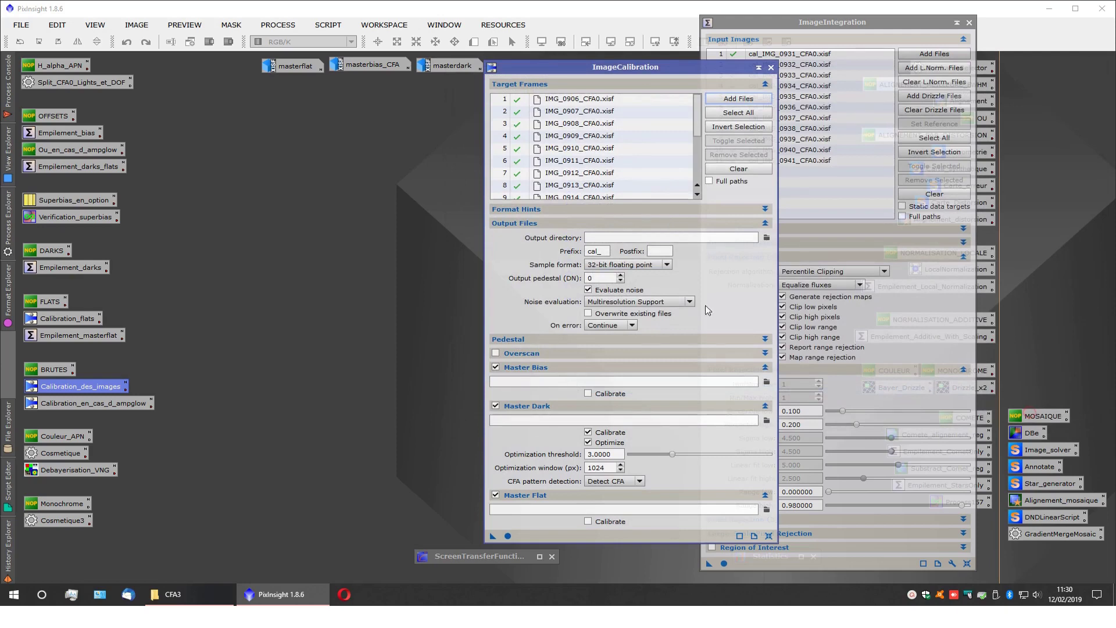
Step: Assign masterbias_CFA.xisf as master bias and masterdark.xisf as master dark, with dark optimization turned off
left_click(767, 381)
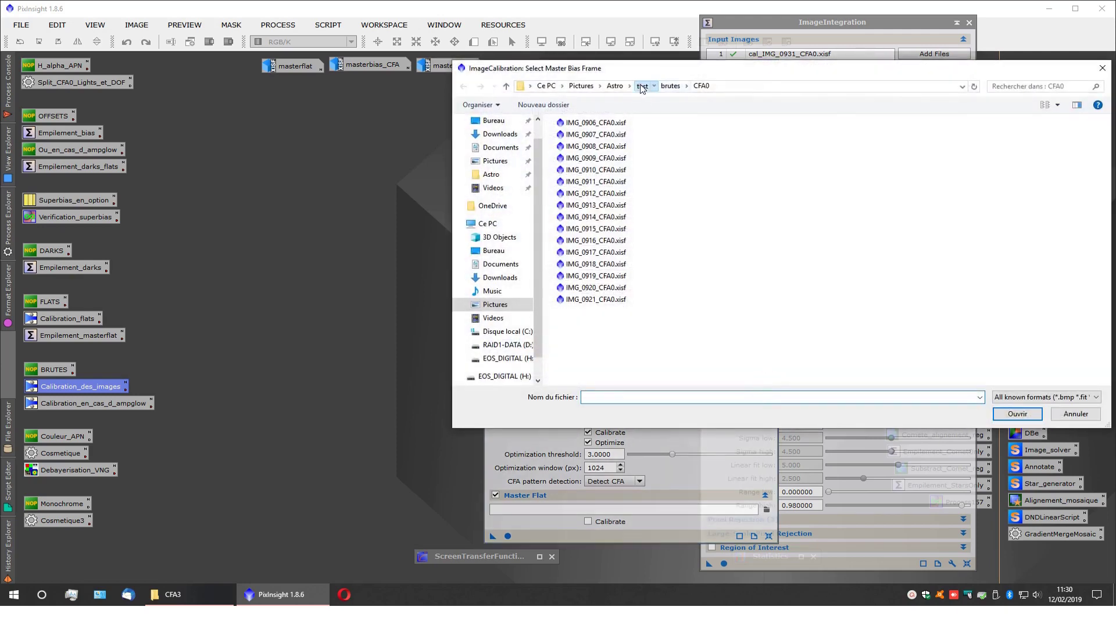
left_click(642, 86)
double_click(832, 156)
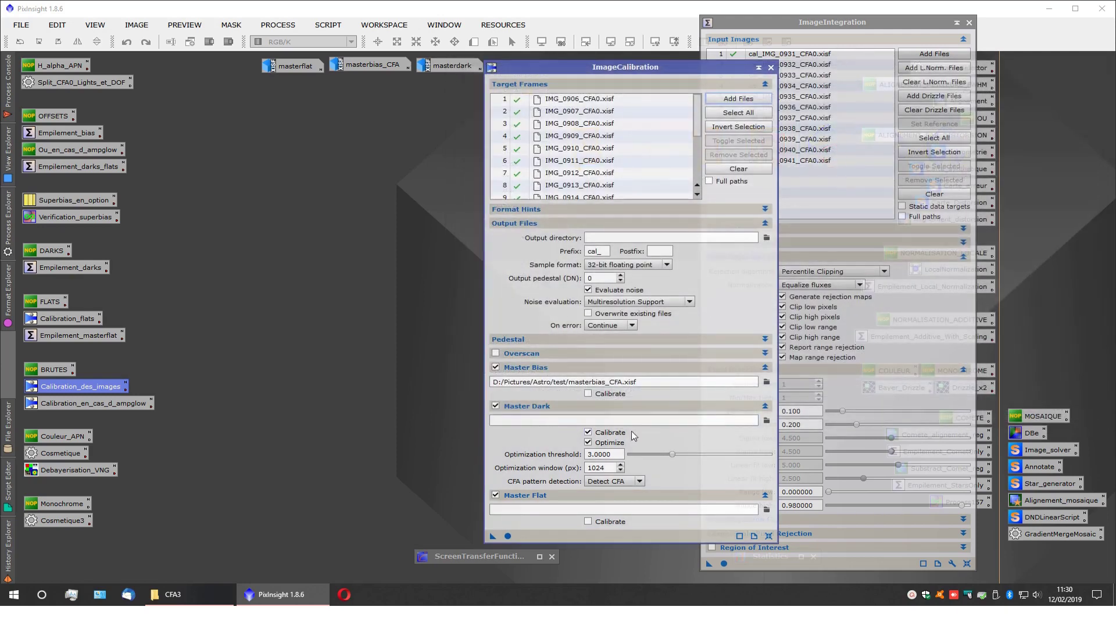
left_click(767, 420)
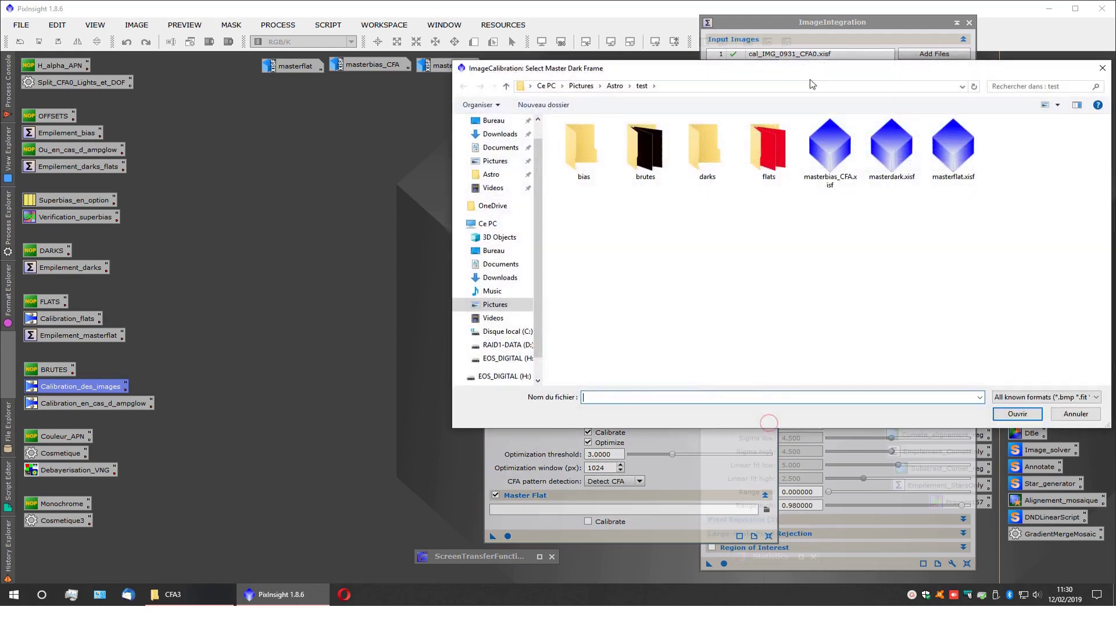
double_click(890, 156)
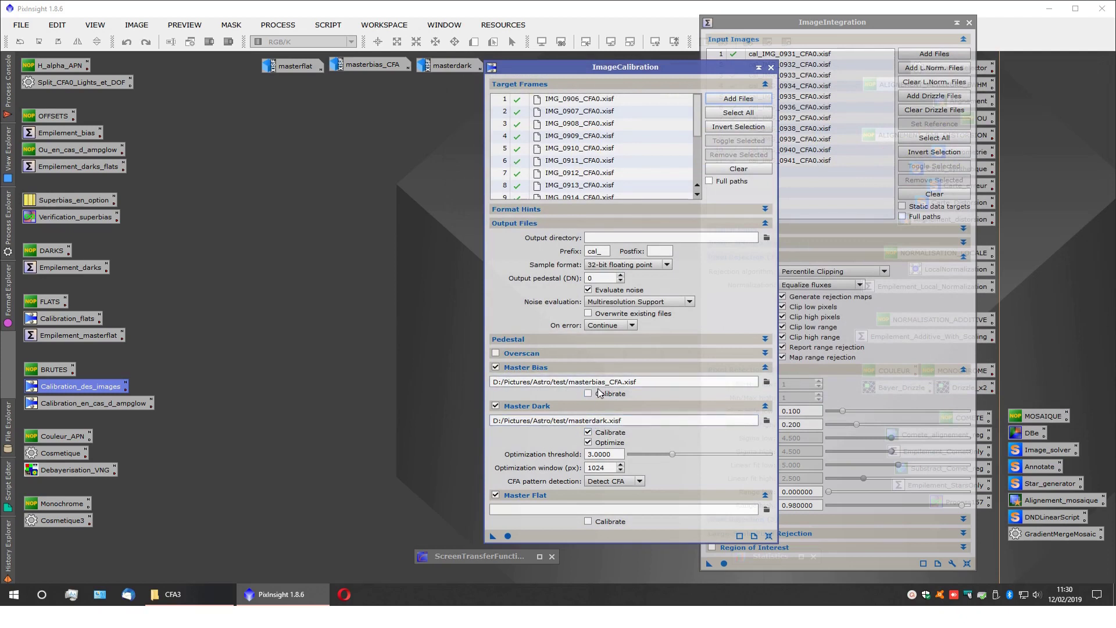
left_click(588, 443)
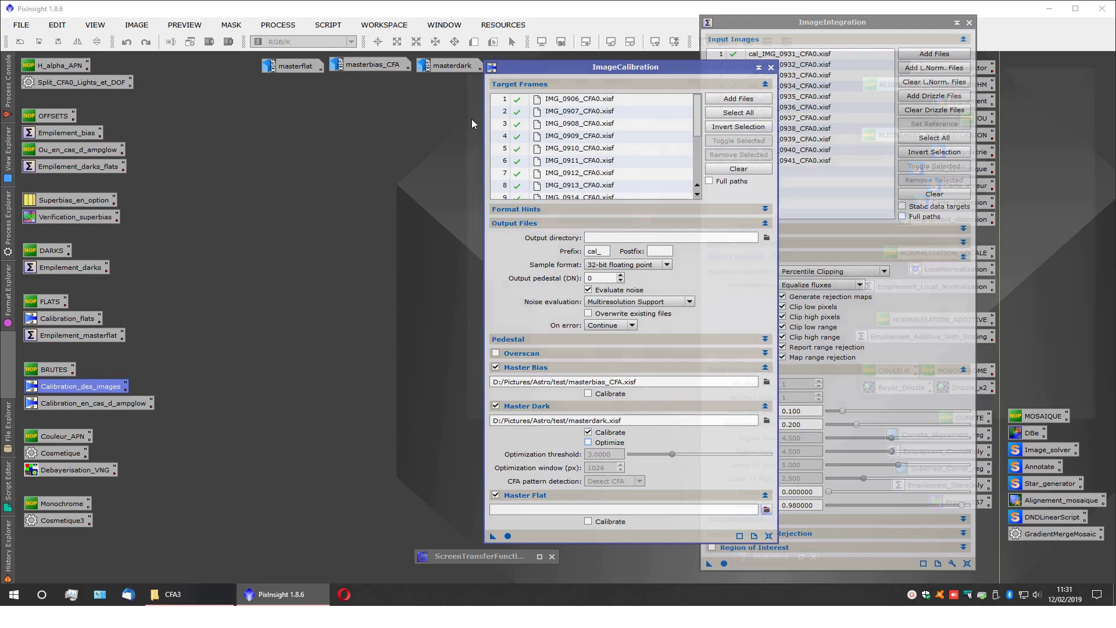
Step: Assign masterflat.xisf as the master flat, run the calibration of the light frames and close ImageCalibration
left_click(766, 509)
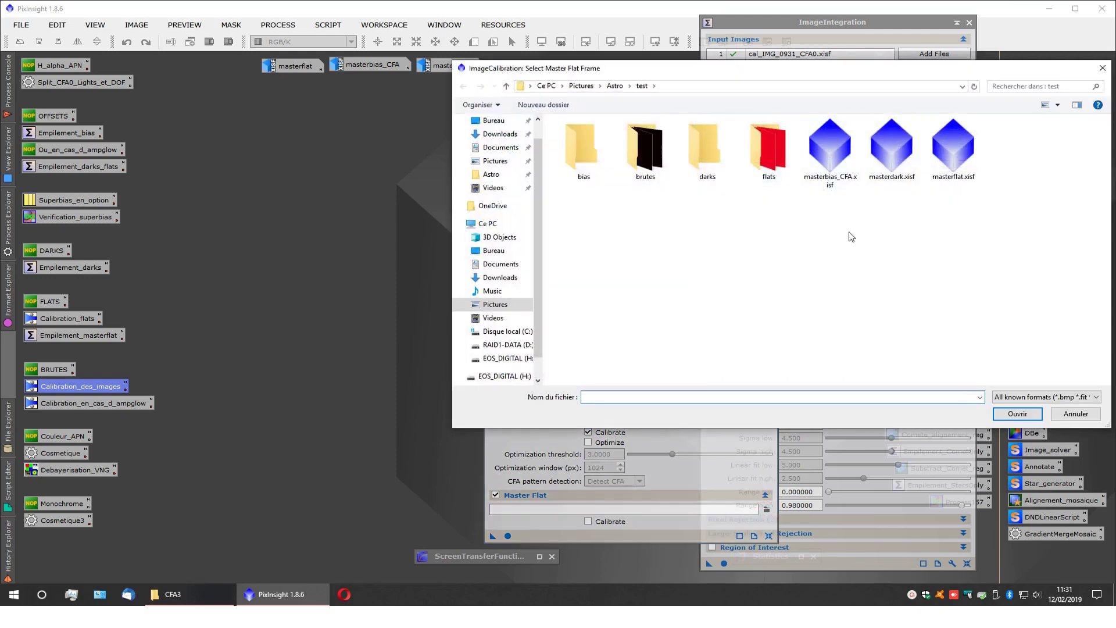
double_click(944, 164)
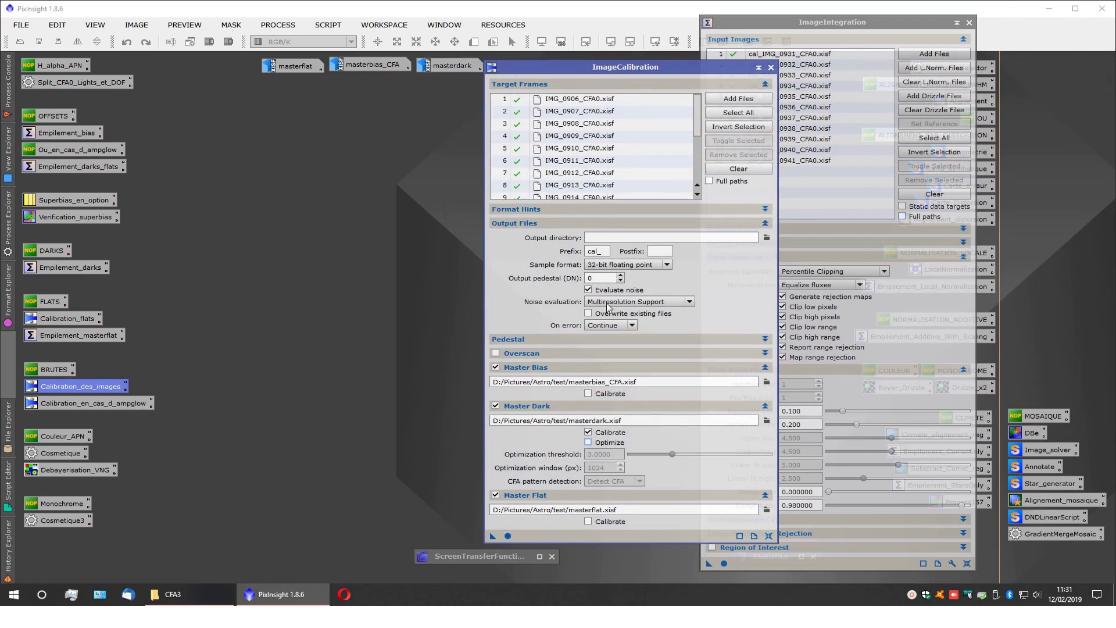
left_click(513, 531)
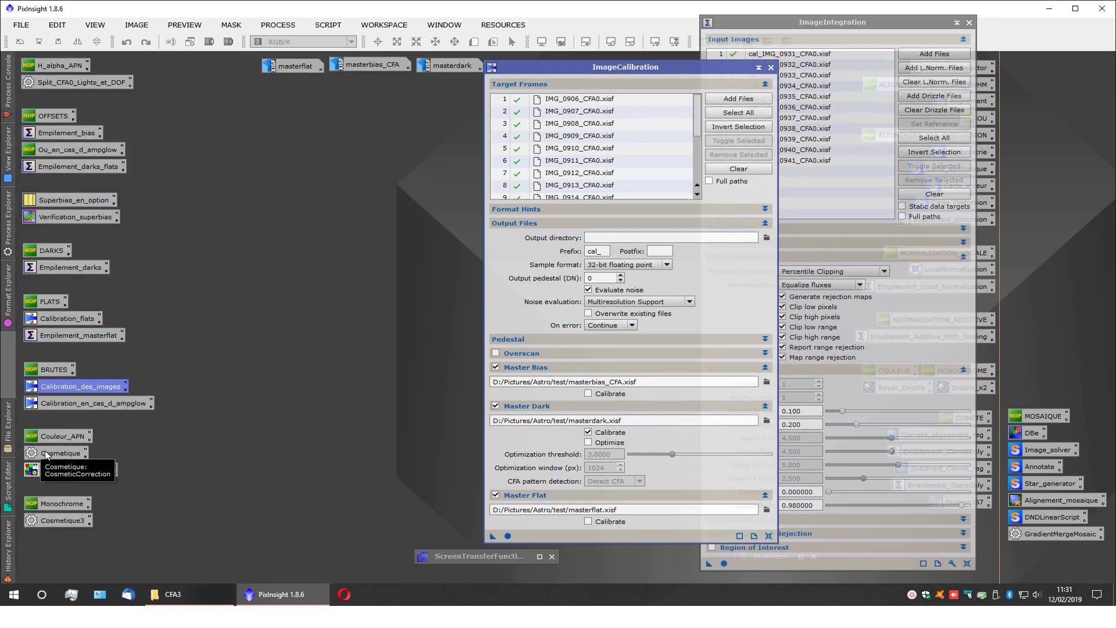
left_click(771, 67)
Step: Open the calibrated light frame cal_IMG_0906_CFA0.xisf, auto-stretch it and inspect its stars and nebulosity up close
left_click(21, 25)
left_click(35, 38)
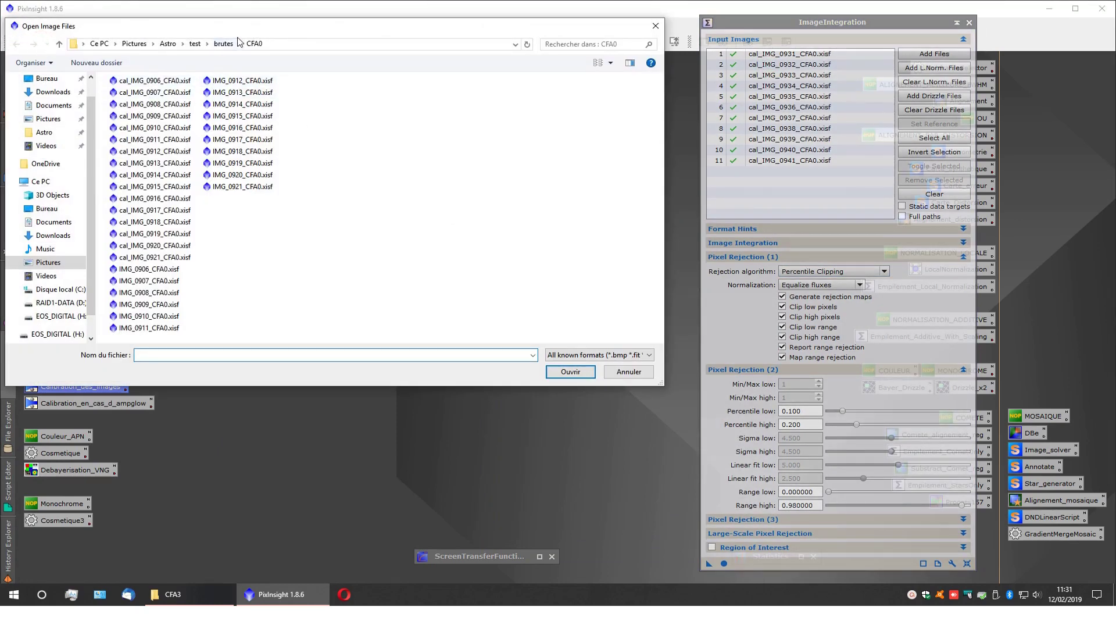
double_click(153, 81)
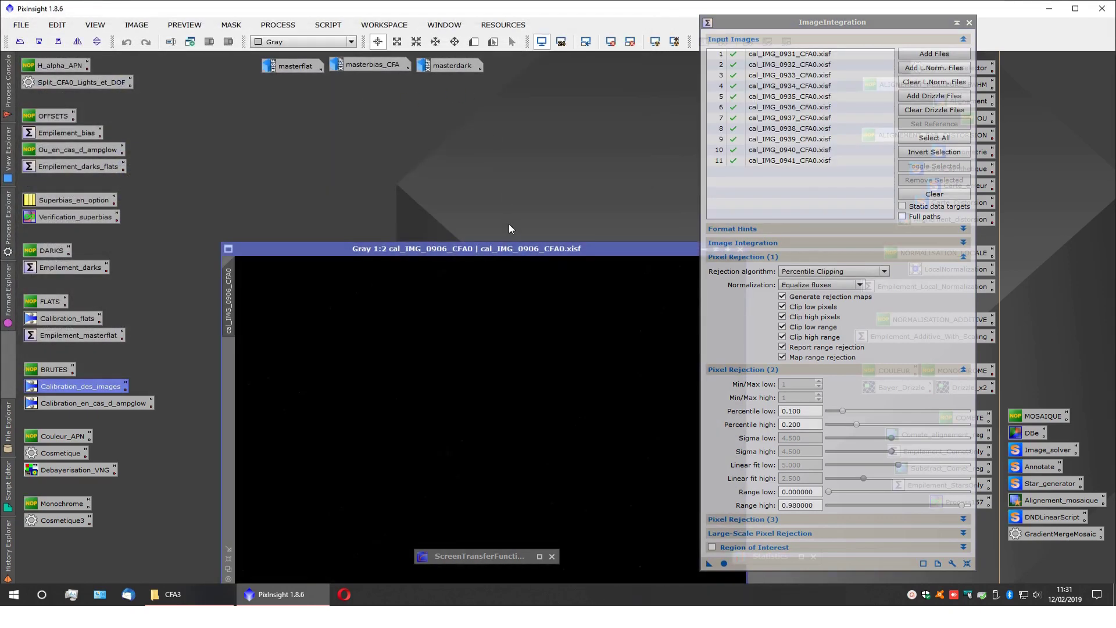
left_click_drag(476, 255, 389, 116)
key("ctrl+a")
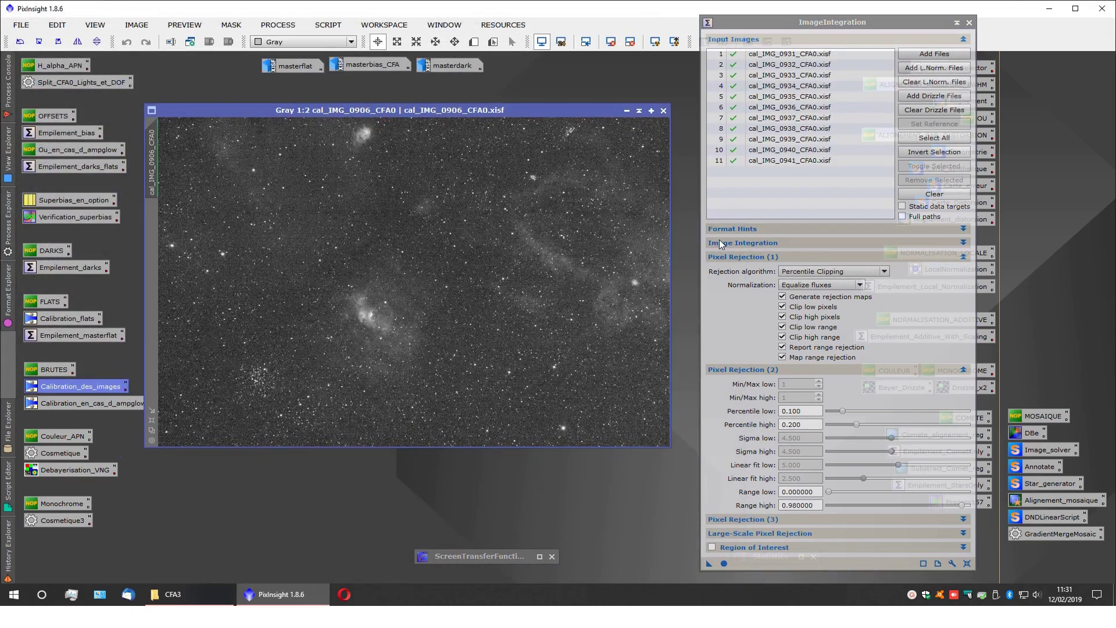
scroll(593, 229, "up", 2)
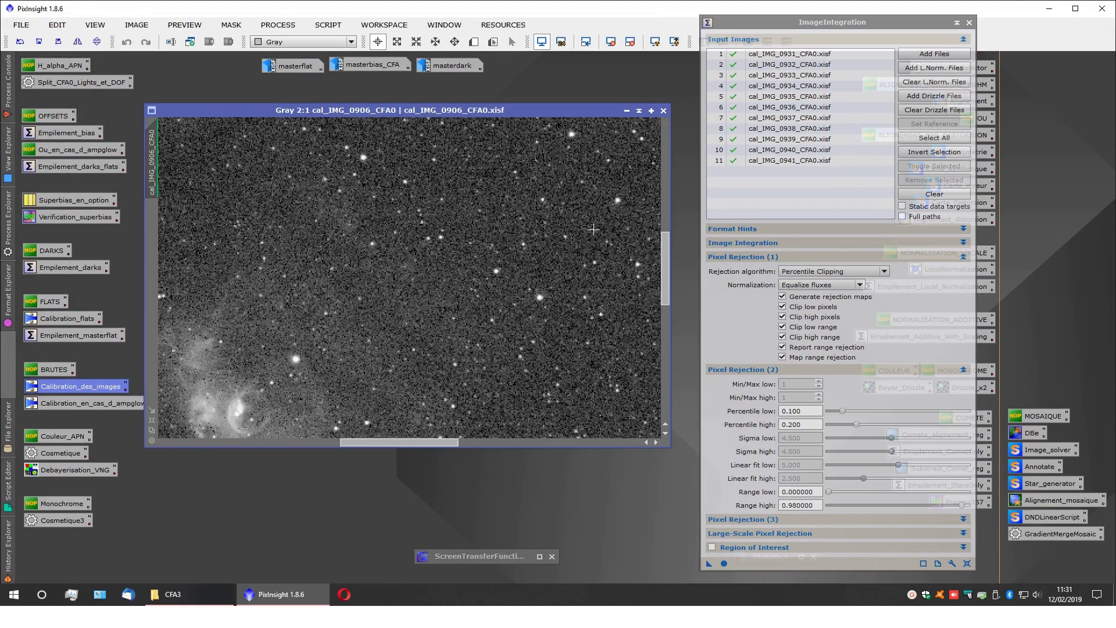
scroll(592, 230, "down", 6)
scroll(287, 344, "up", 3)
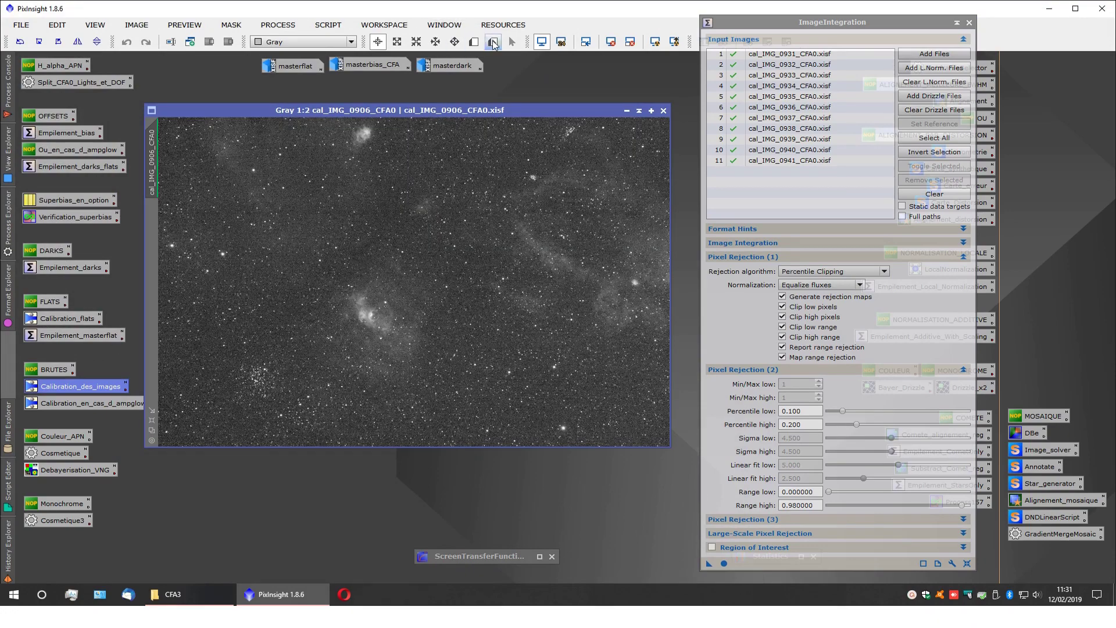
Step: Create a small preview over a star field above the central nebula in the calibrated frame and display it
left_click(474, 42)
left_click_drag(344, 218, 415, 264)
left_click(155, 222)
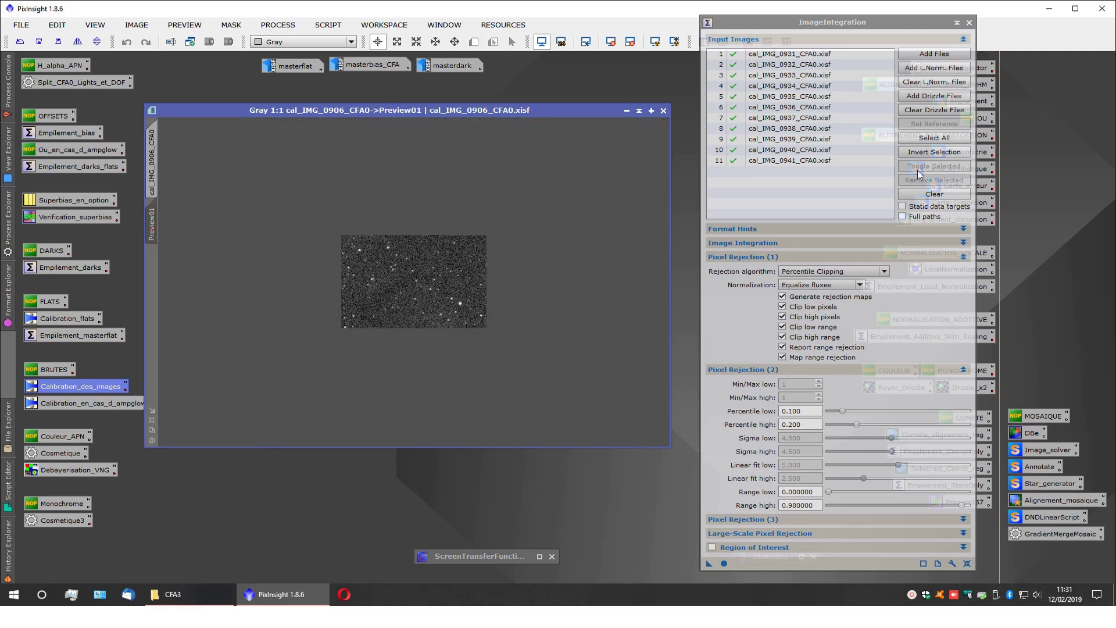
Step: Replace ImageIntegration with the Cosmetique process and load cal_IMG_0906_CFA0.xisf through cal_IMG_0921_CFA0.xisf as its target frames
left_click(969, 22)
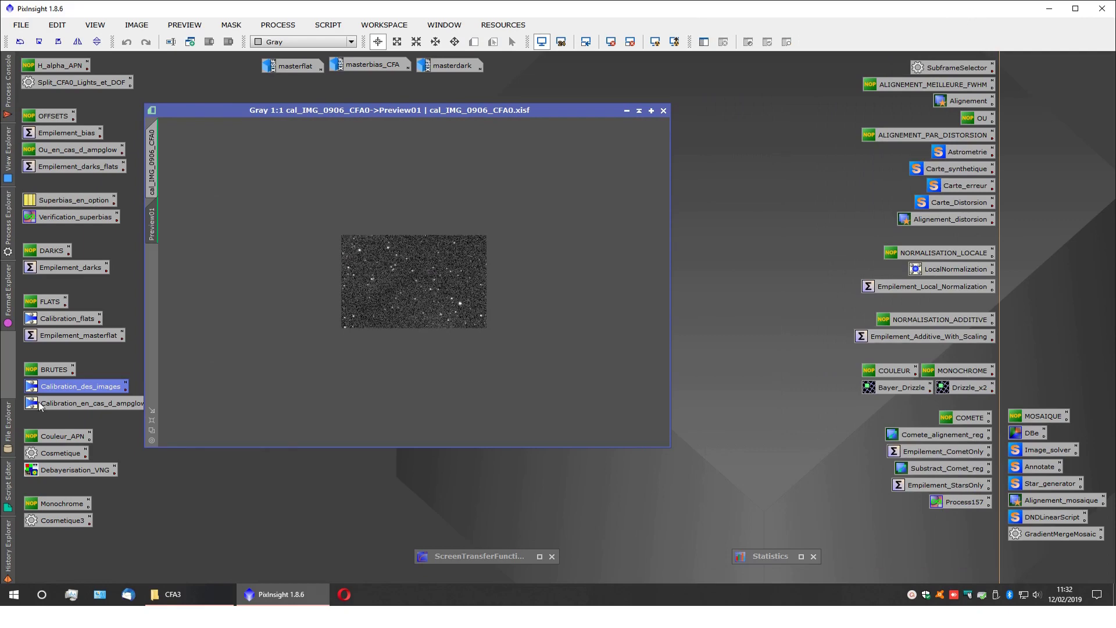
double_click(60, 453)
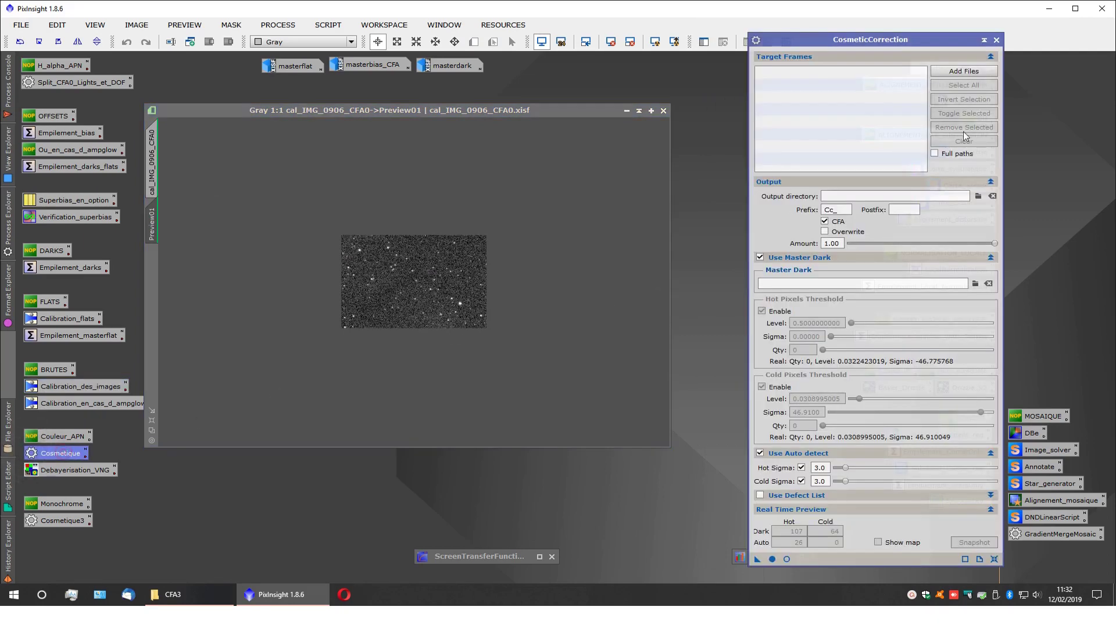
left_click(965, 71)
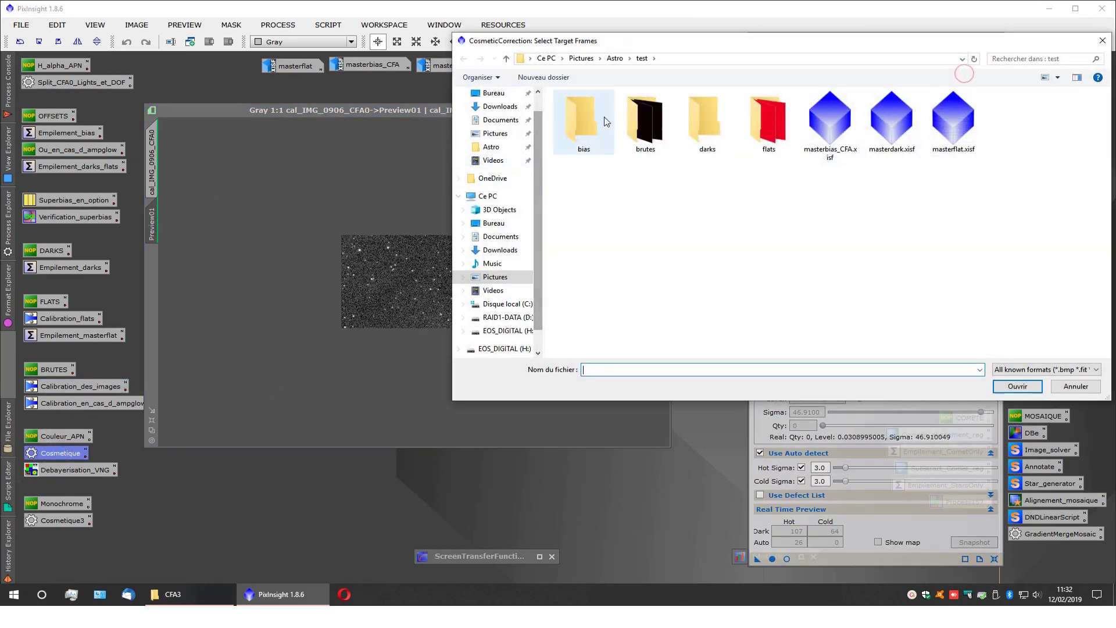
double_click(656, 123)
double_click(619, 111)
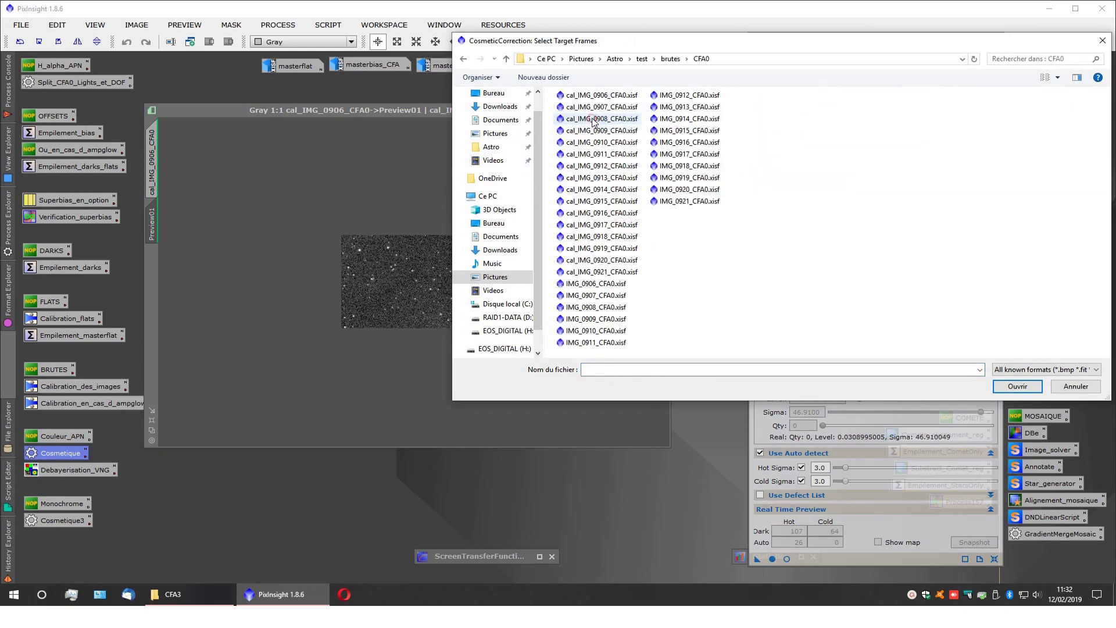
left_click(596, 94)
left_click(605, 272, "shift")
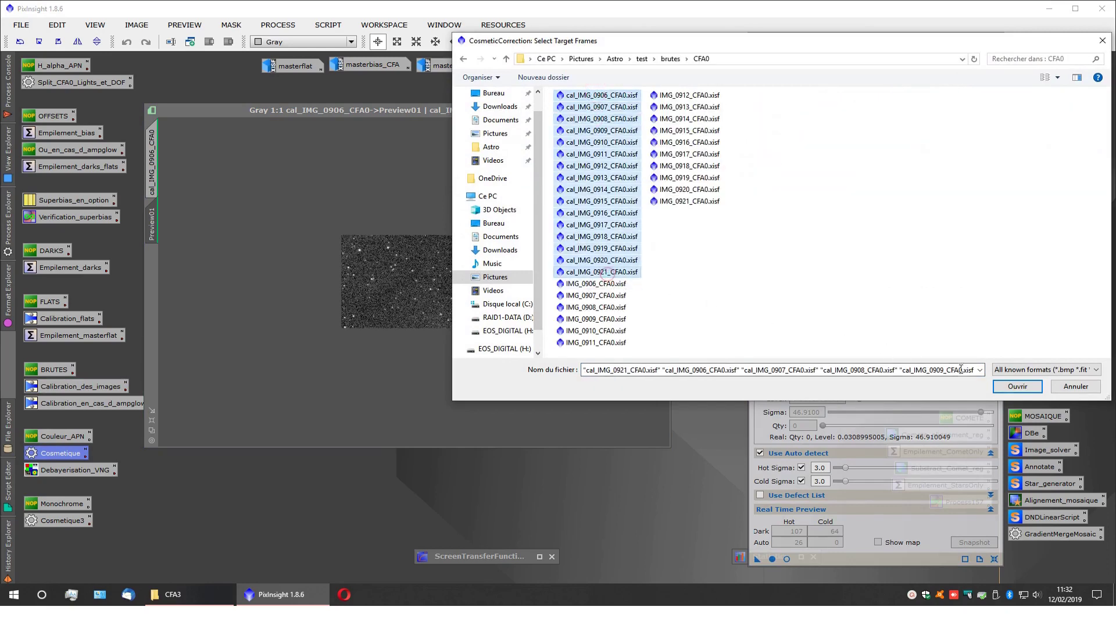
left_click(1017, 386)
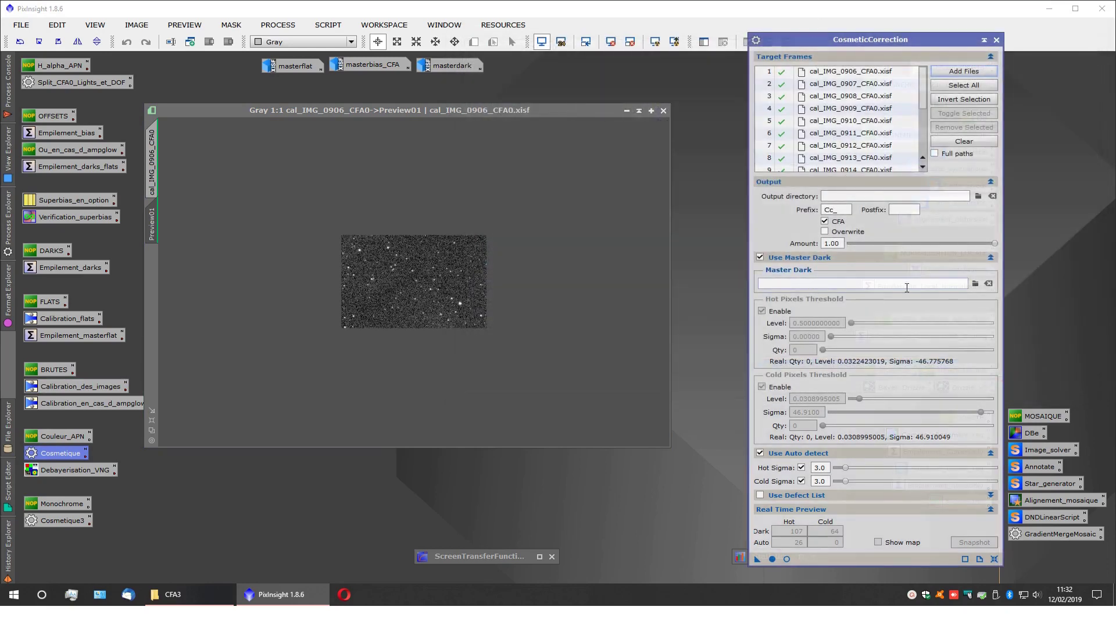
Step: Assign masterdark.xisf from the test folder as the master dark for the cosmetic correction
left_click(976, 284)
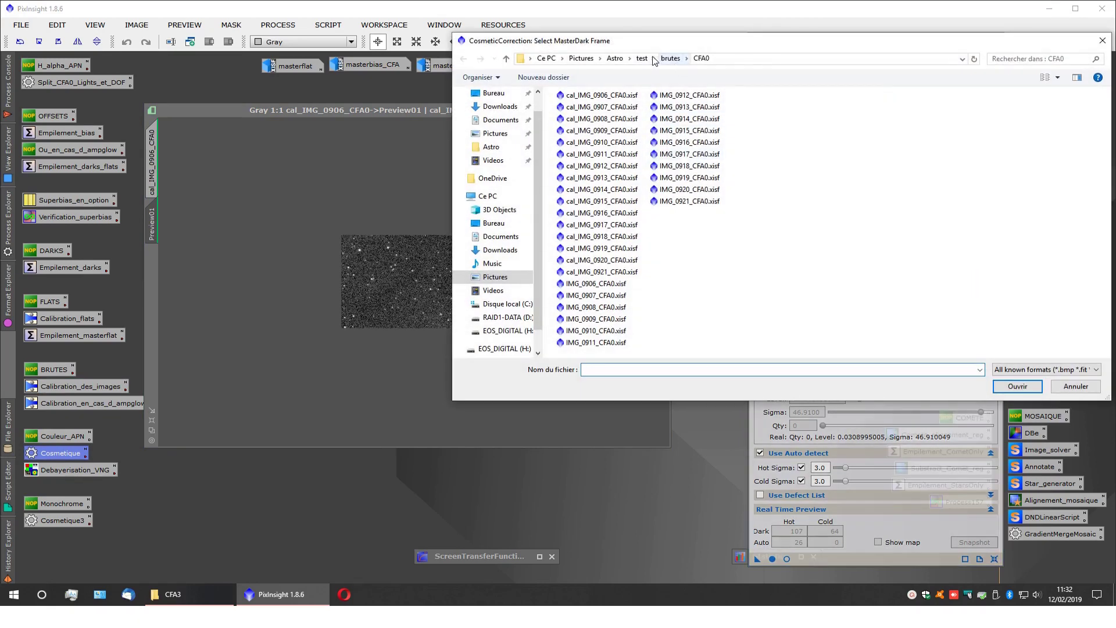
left_click(642, 59)
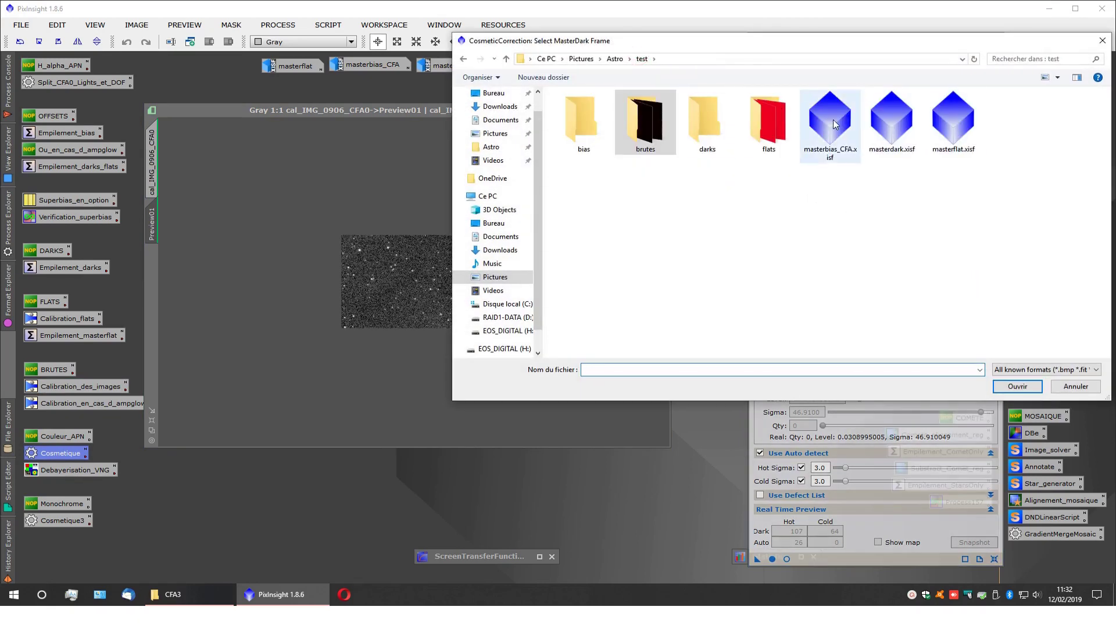
double_click(892, 125)
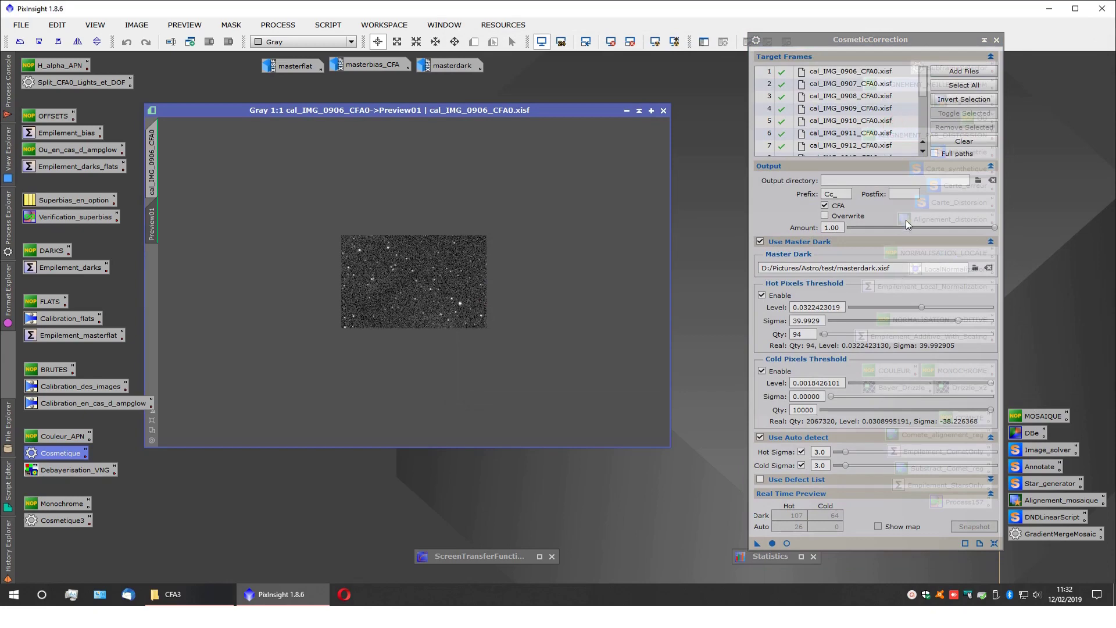
Step: Start the real-time preview and raise the hot and cold pixel threshold quantities to 10000 each
left_click(787, 543)
left_click_drag(825, 334, 1042, 337)
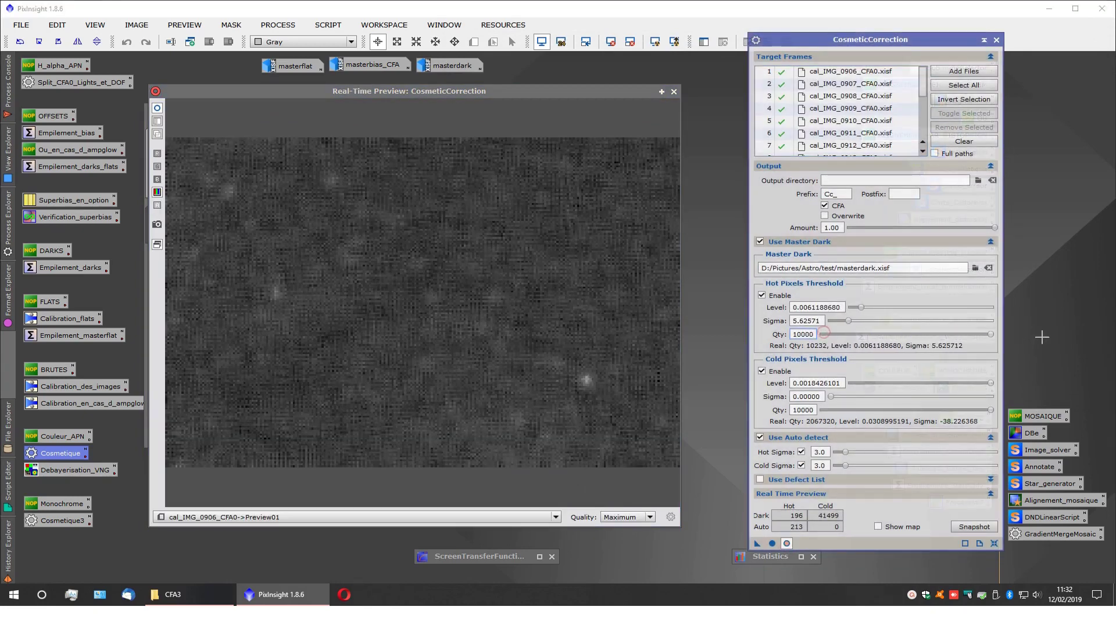
left_click(991, 410)
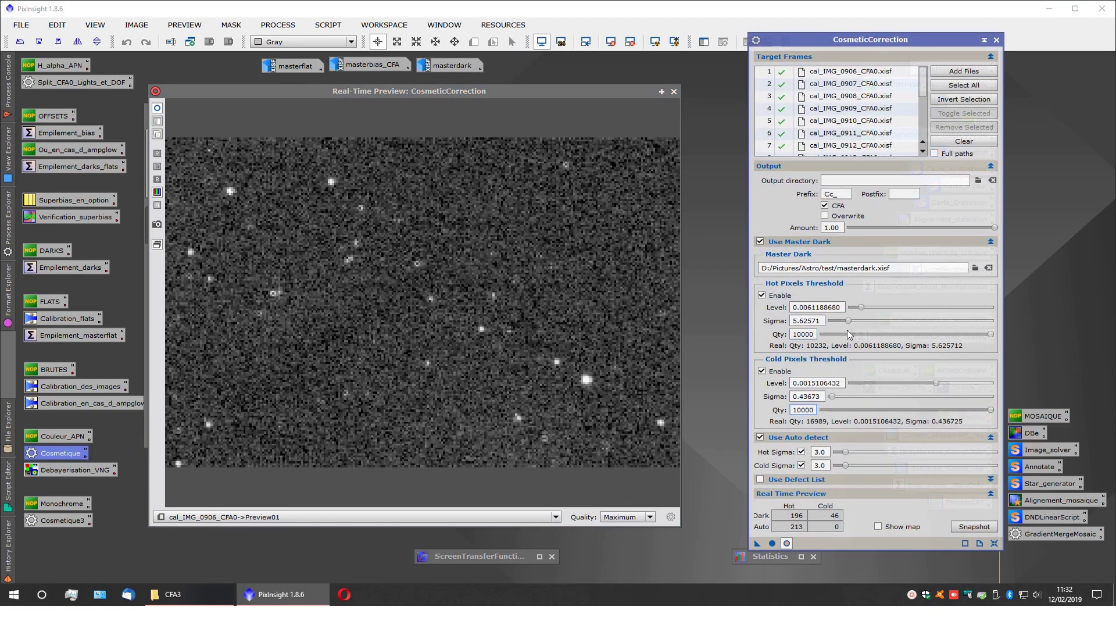
Step: Compare the real-time preview with Hot Sigma and Cold Sigma auto detection disabled and enabled
left_click(801, 452)
left_click(802, 465)
left_click(158, 107)
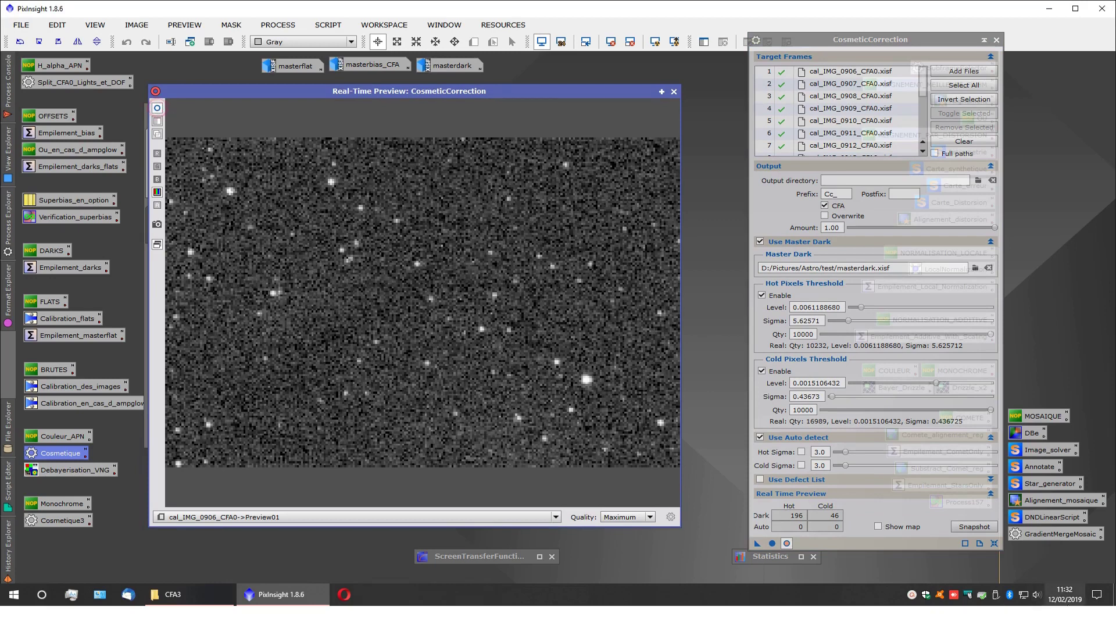
left_click(801, 452)
left_click(803, 465)
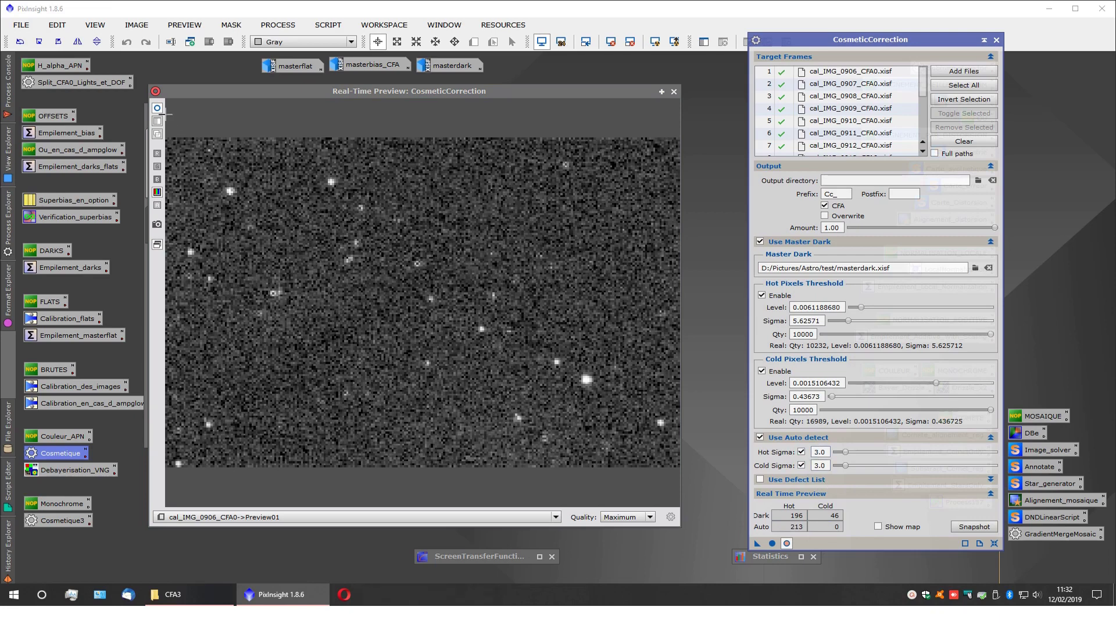
Step: Turn off Hot Sigma and Cold Sigma auto detection and compare the real-time preview with and without the correction
left_click(158, 108)
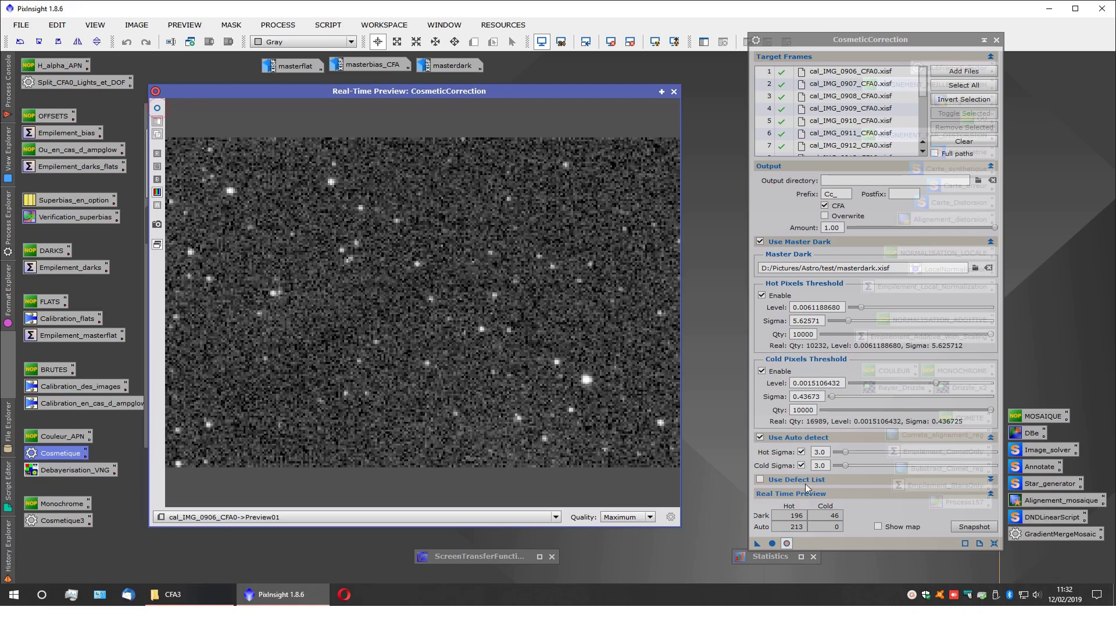
left_click(802, 453)
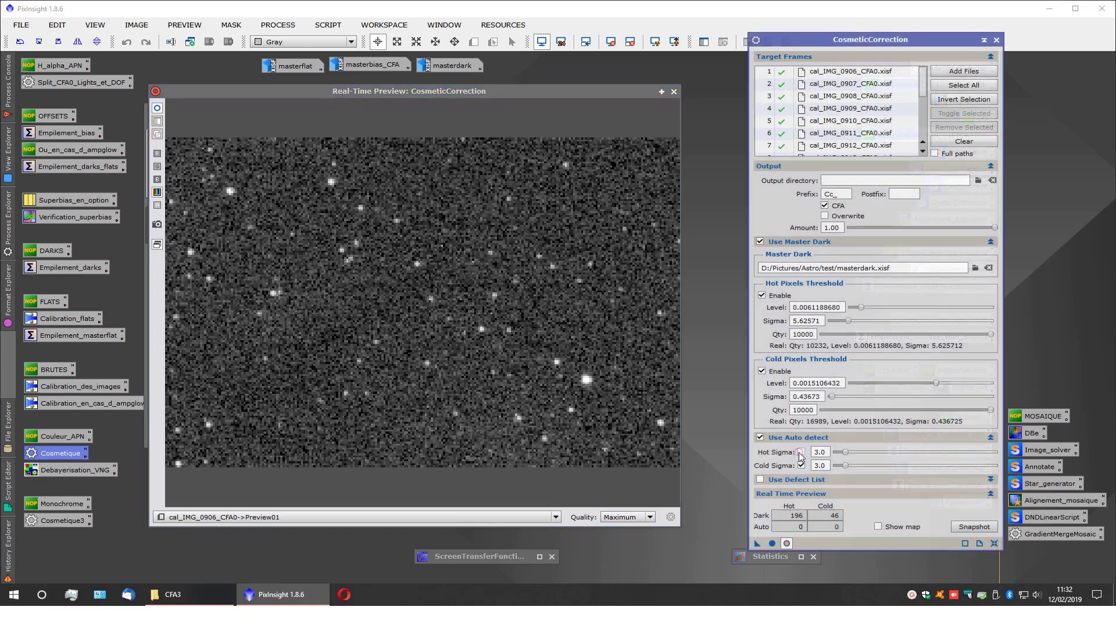
left_click(802, 466)
left_click(157, 108)
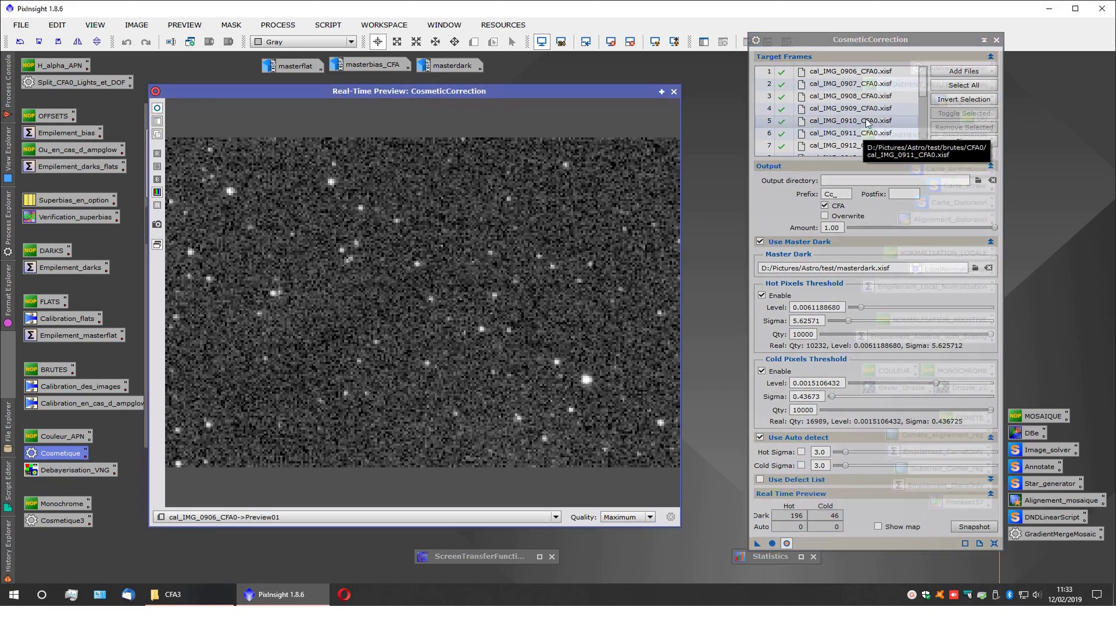
Step: Disable the CFA option, re-enable Hot Sigma and Cold Sigma auto detection, and check the stars in the real-time preview
left_click(825, 205)
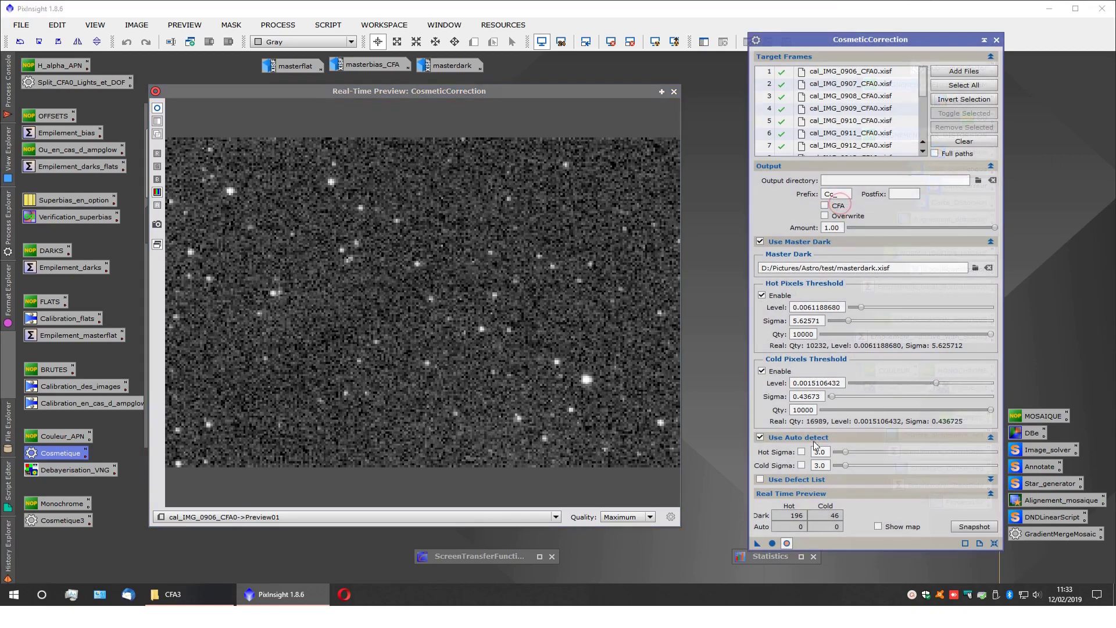
left_click(803, 453)
left_click(803, 466)
left_click(157, 110)
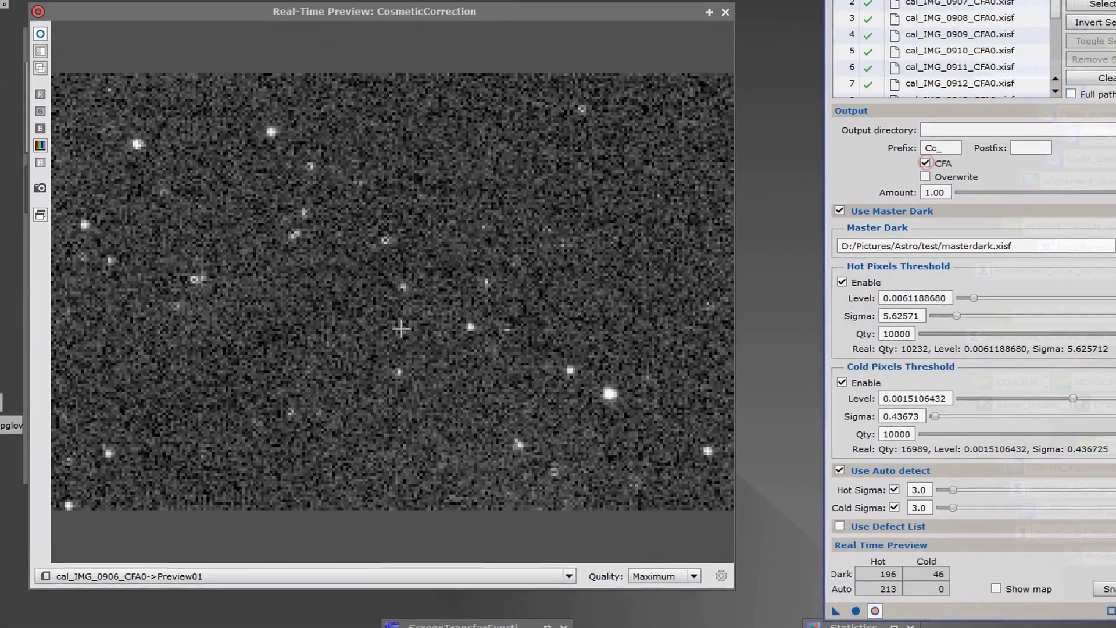
Step: Re-enable the CFA option and compare the stars in the corrected and uncorrected preview
left_click(901, 173)
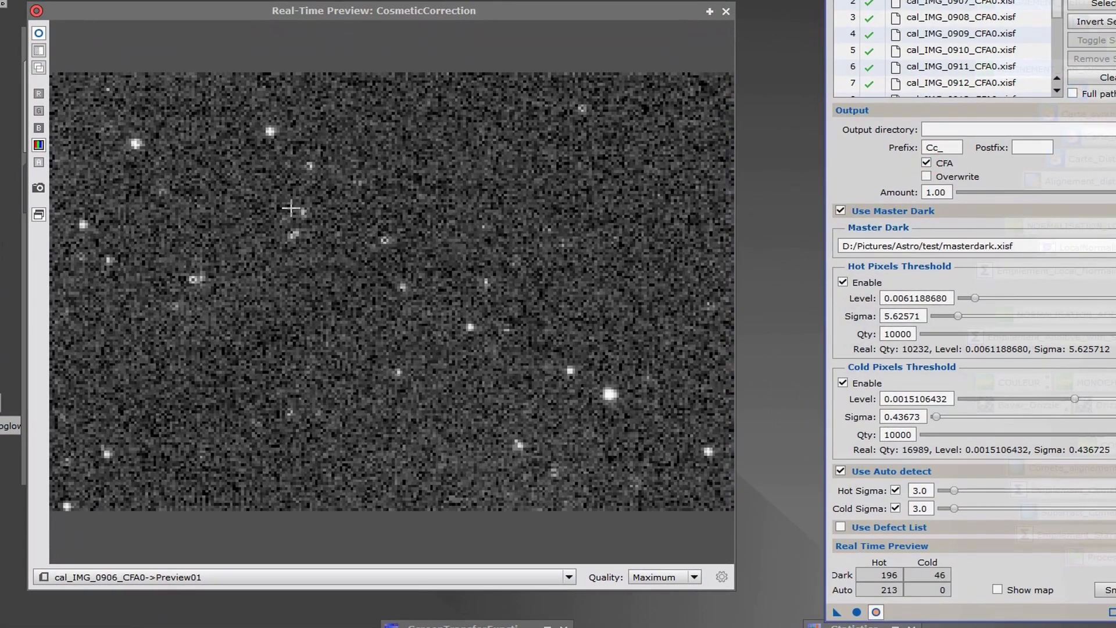
left_click(40, 33)
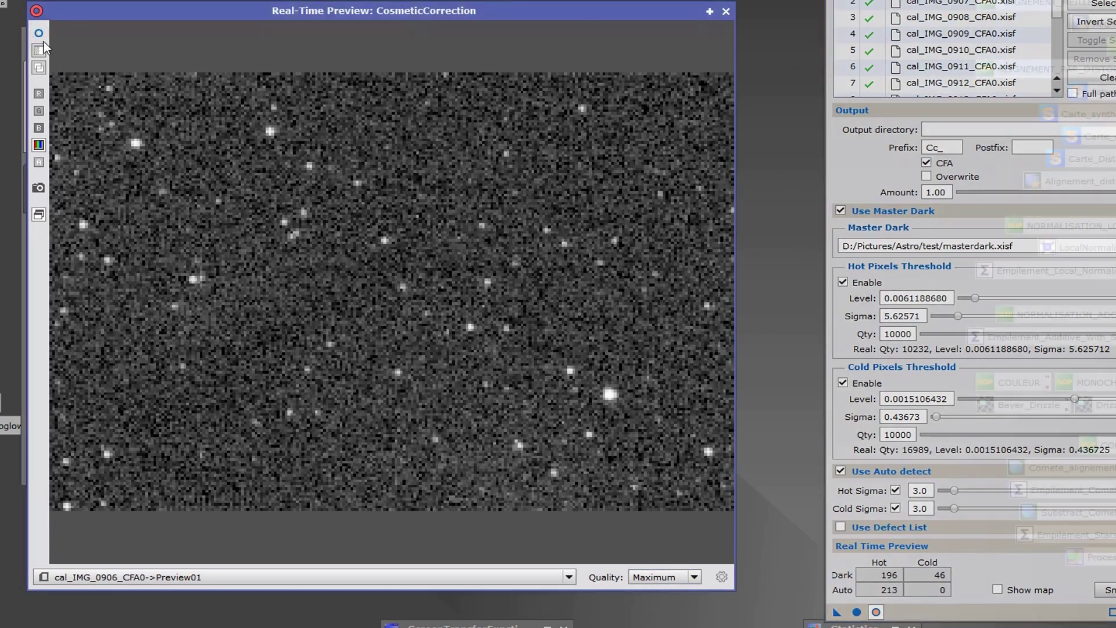
left_click(39, 34)
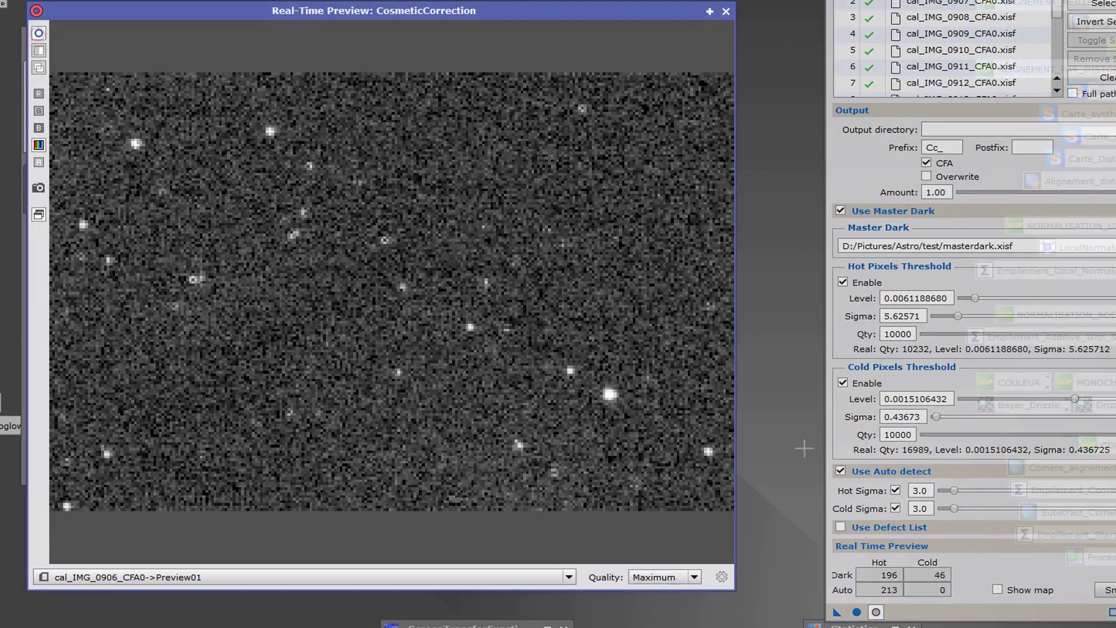
Step: Turn off the CFA option, check the preview, and run the cosmetic correction on all target frames
left_click(927, 162)
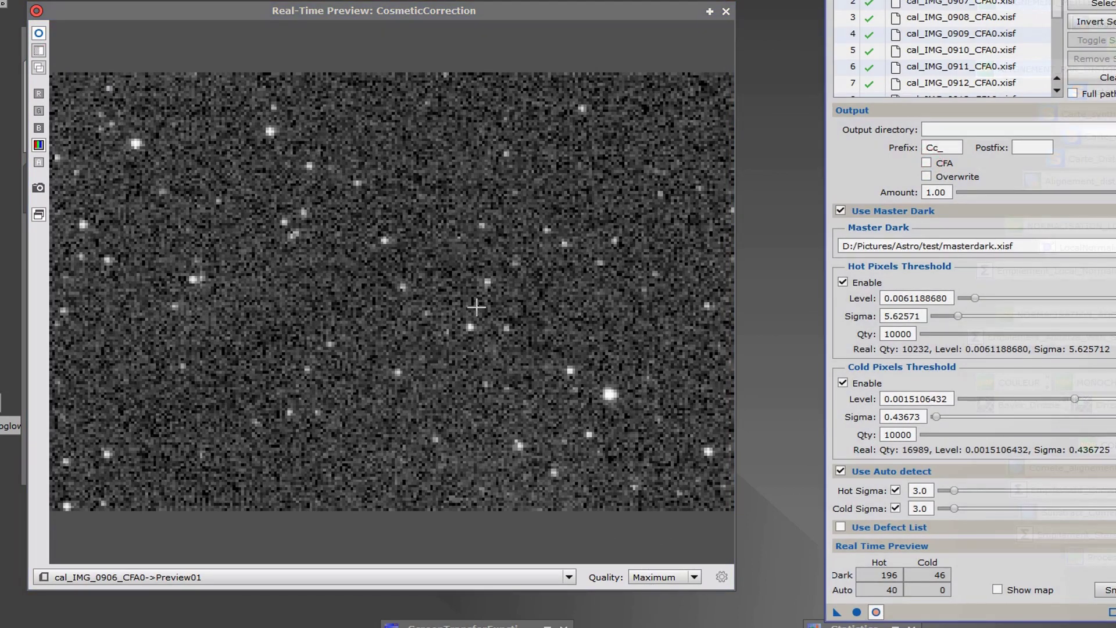
left_click(39, 32)
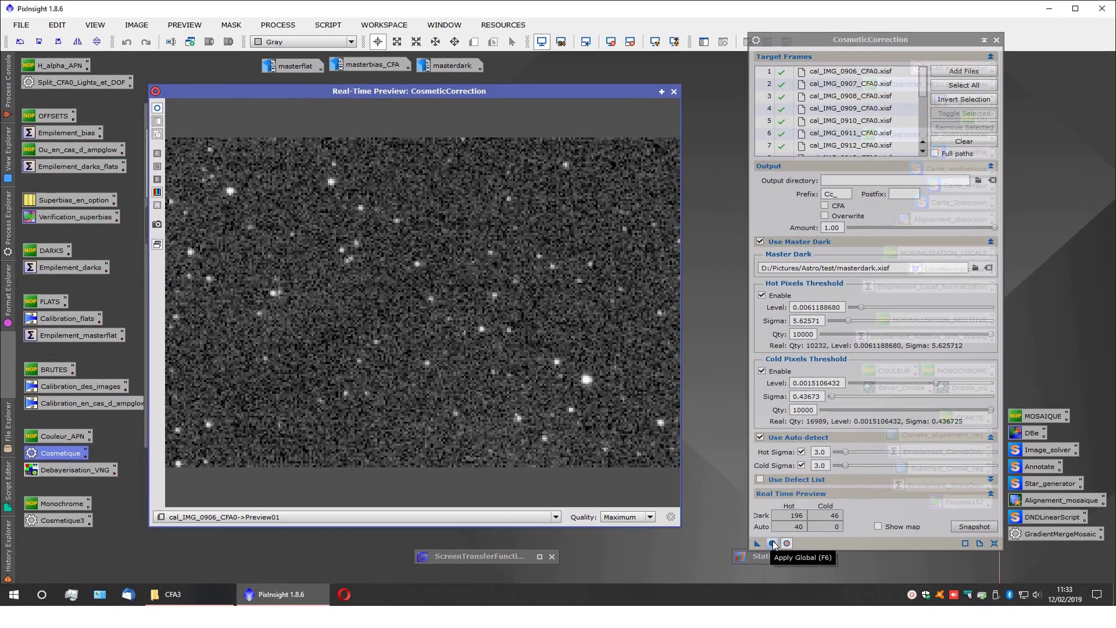
left_click(774, 544)
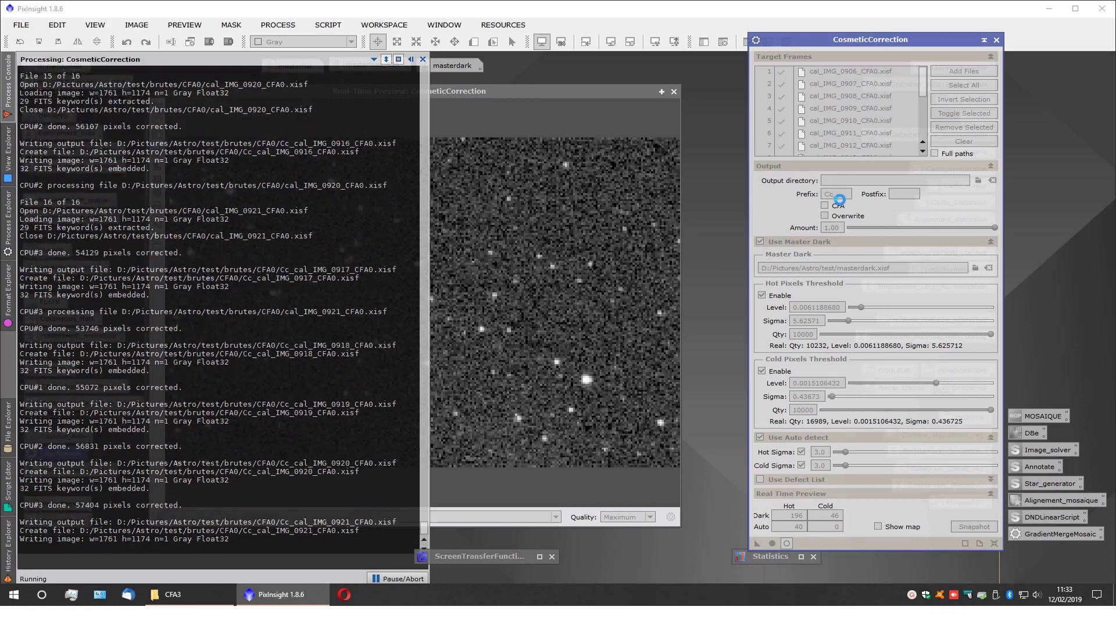
Step: Close the real-time preview and CosmeticCorrection, and show the full cal_IMG_0906_CFA0 image instead of its Preview01
left_click(674, 91)
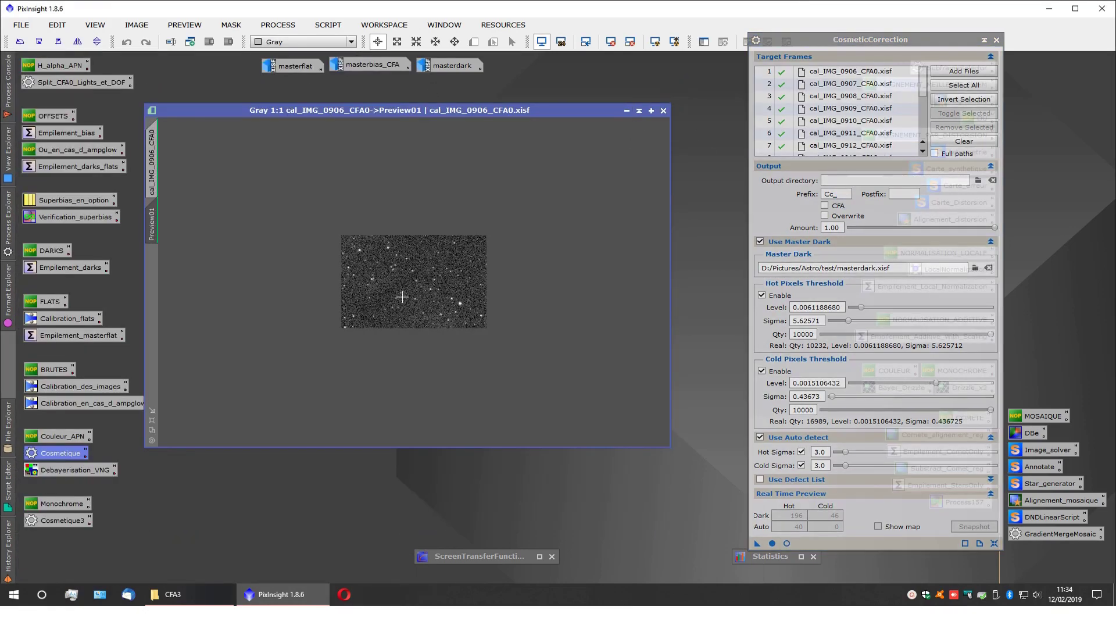
left_click(152, 145)
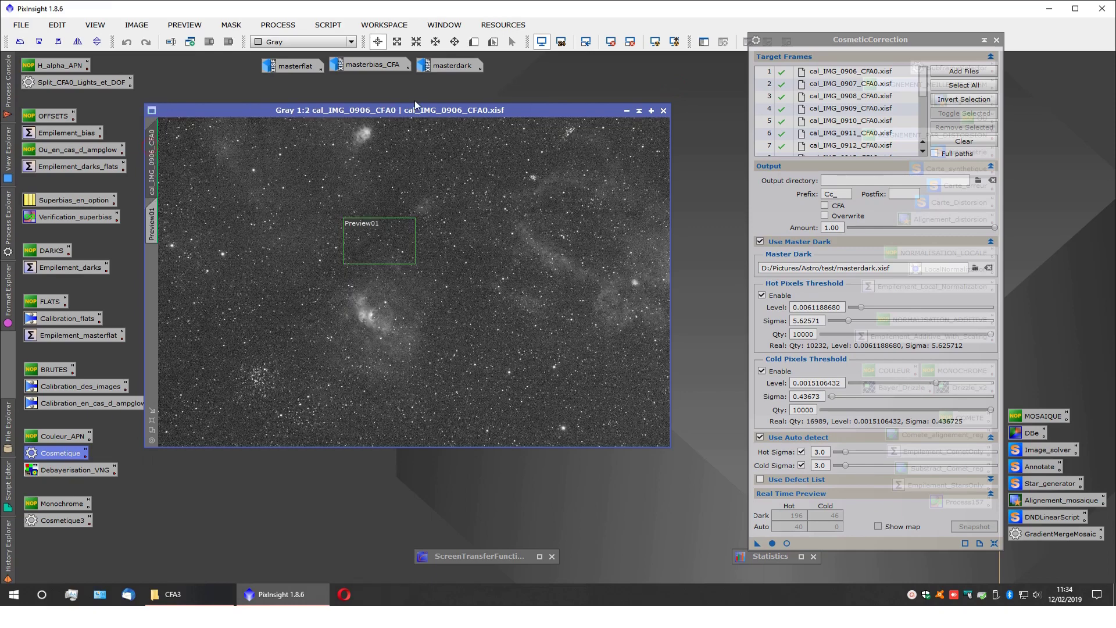
left_click_drag(421, 112, 481, 89)
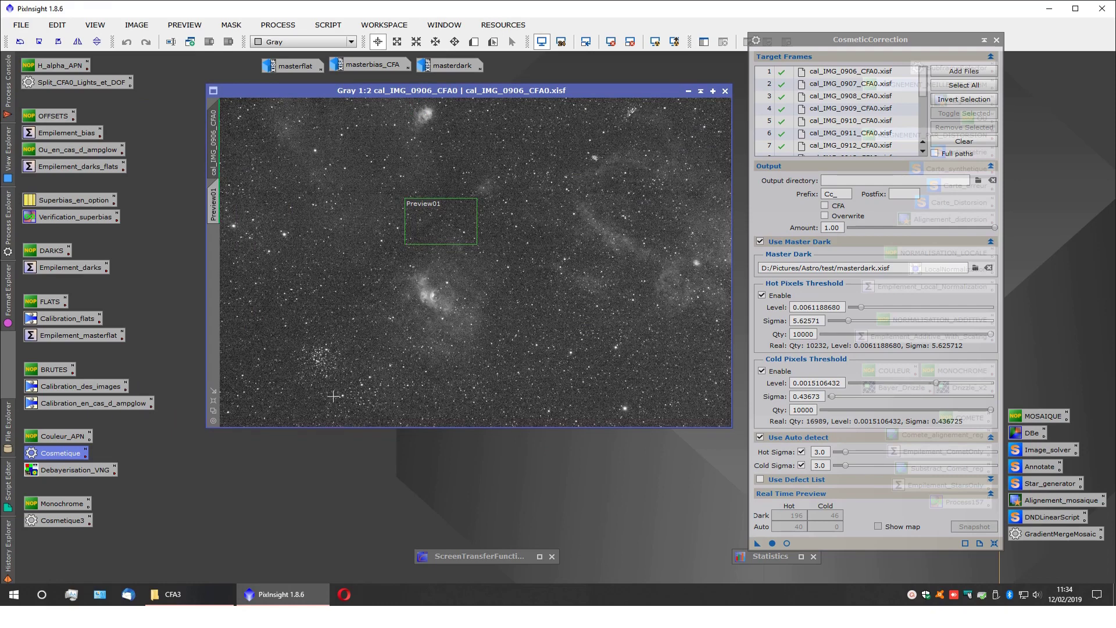
left_click(997, 39)
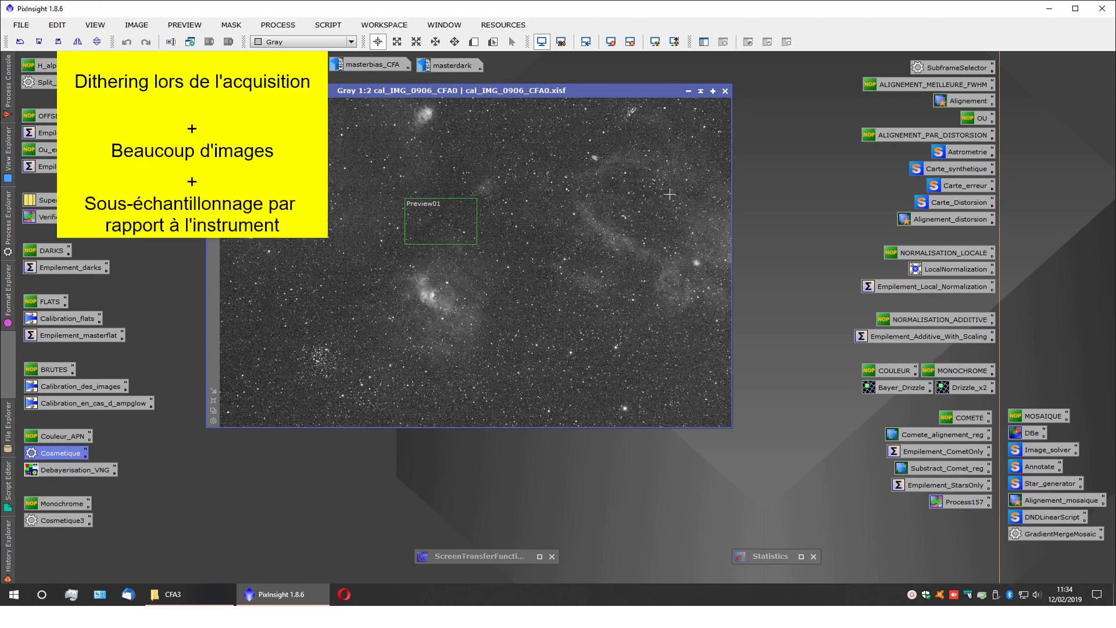
Step: Open the Drizzle_x2 process and examine its scale setting alongside the cal_IMG_0906_CFA0 image
scroll(563, 358, "down", 1)
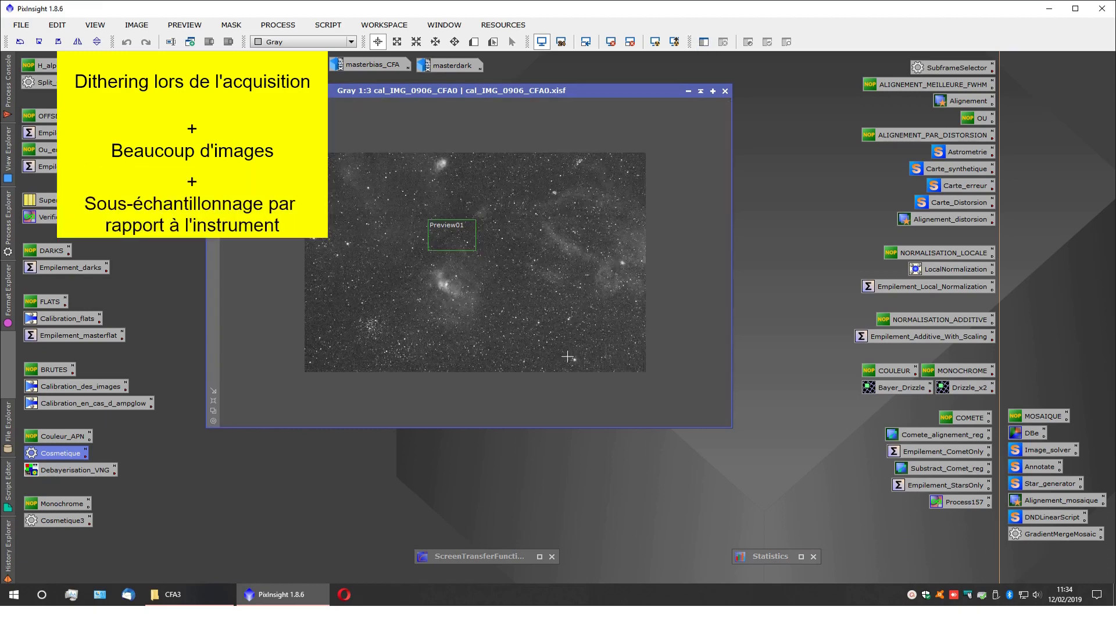
double_click(968, 388)
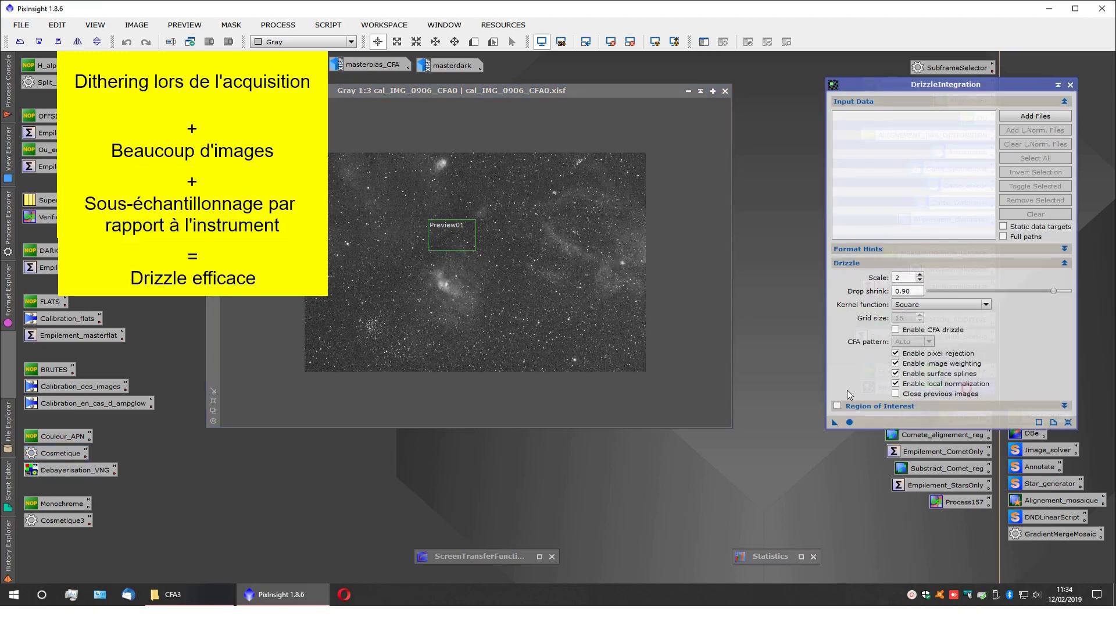
double_click(898, 278)
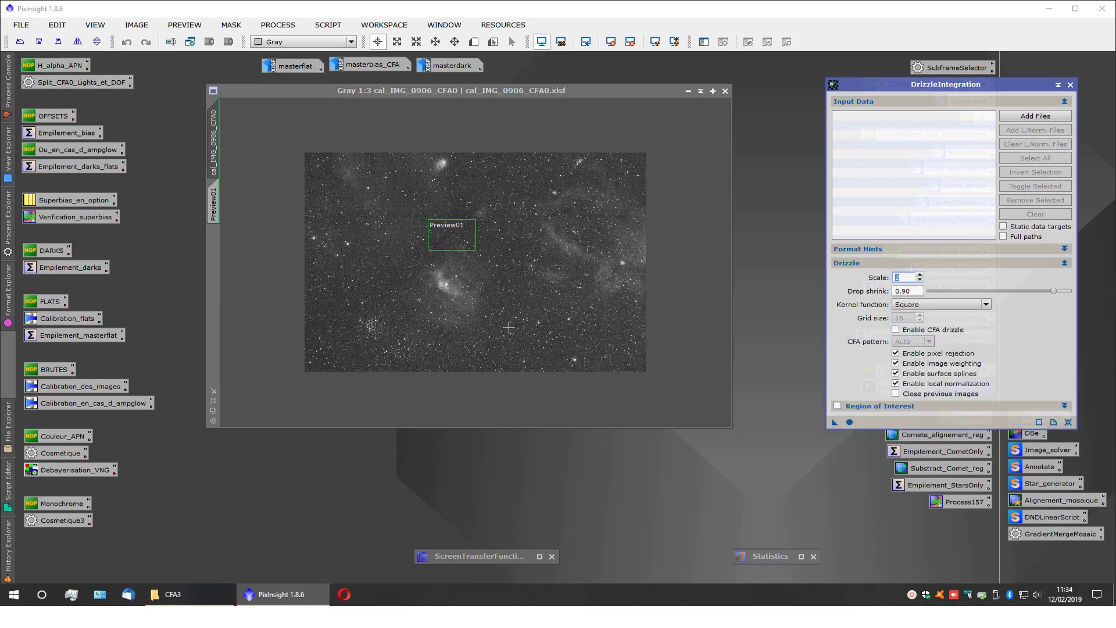
scroll(464, 269, "up", 1)
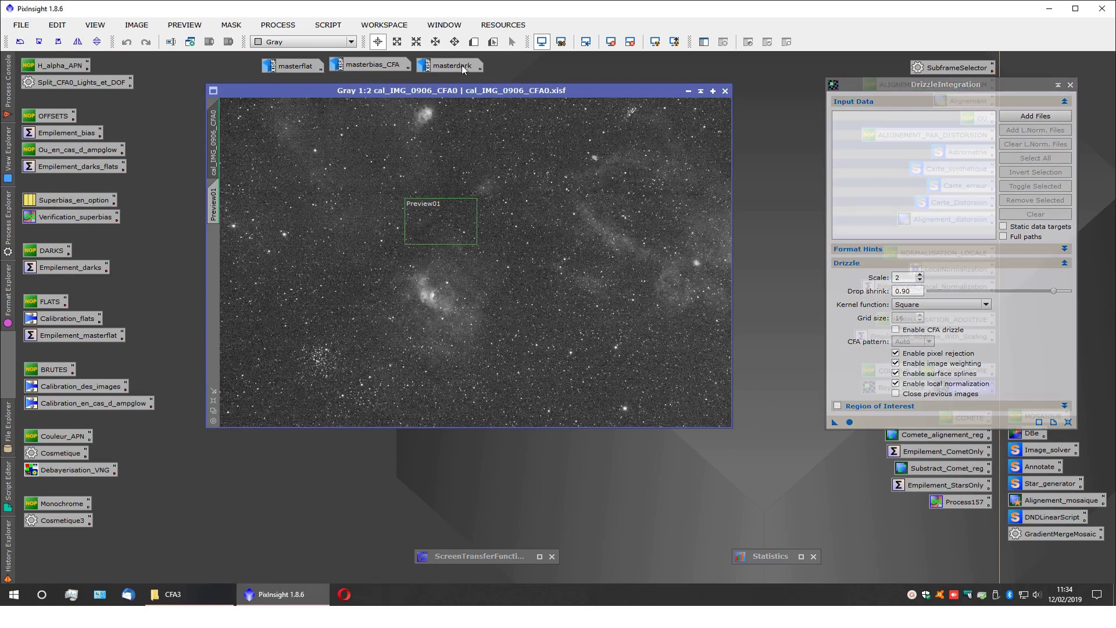